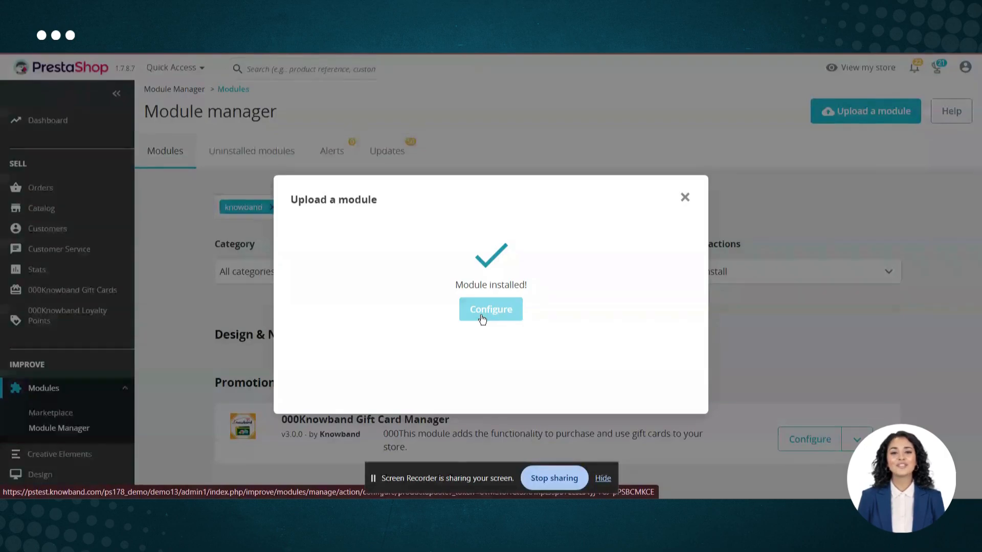
- Open the newly installed module's configuration, enable the module in the general settings and save
{"action": "left_click", "coordinate": [481, 317]}
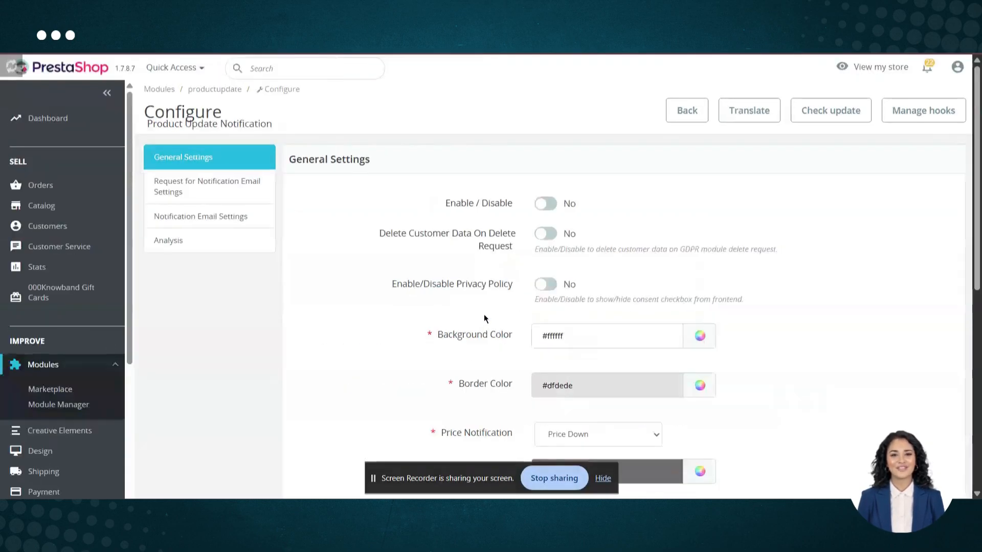
{"action": "scroll", "coordinate": [797, 300], "scroll_direction": "down", "scroll_amount": 15}
{"action": "scroll", "coordinate": [798, 300], "scroll_direction": "up", "scroll_amount": 12}
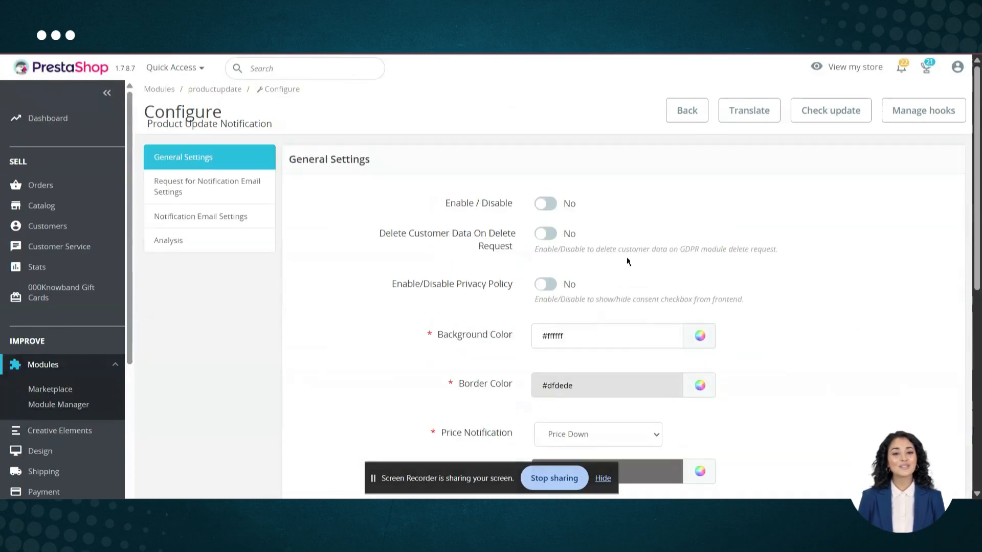
{"action": "scroll", "coordinate": [894, 297], "scroll_direction": "down", "scroll_amount": 15}
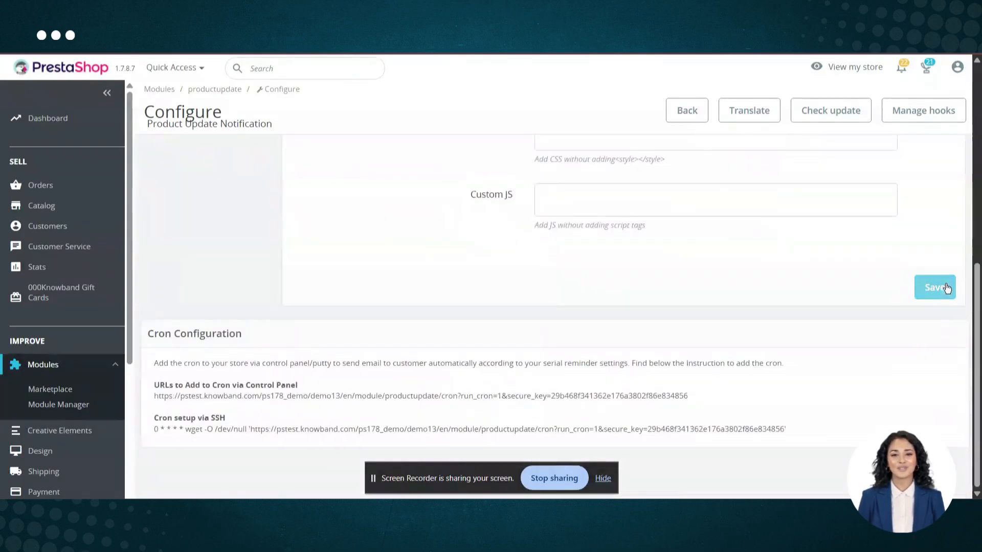
{"action": "scroll", "coordinate": [571, 293], "scroll_direction": "up", "scroll_amount": 12}
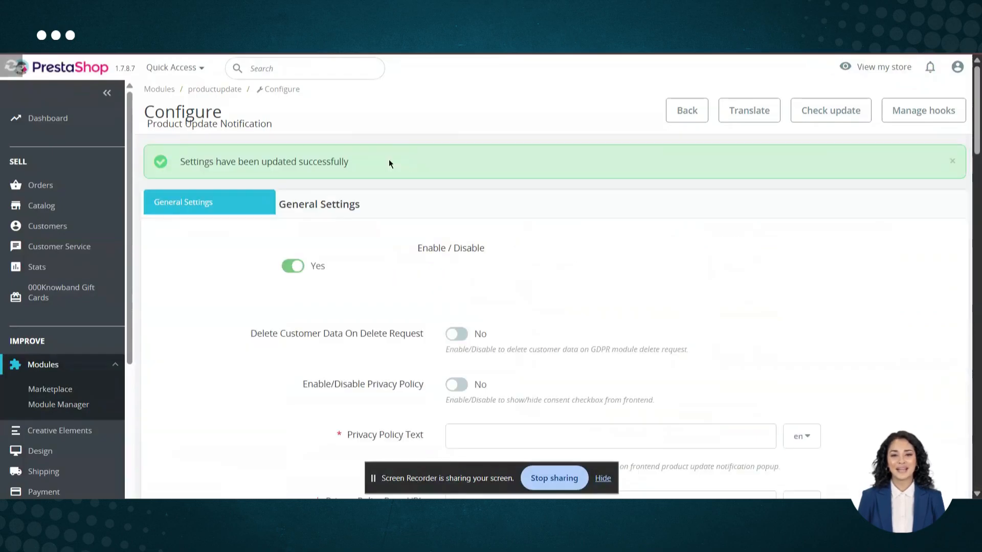
- Open the storefront's Women category and go to the notification area on the Hummingbird Printed Sweater page
{"action": "right_click", "coordinate": [852, 71]}
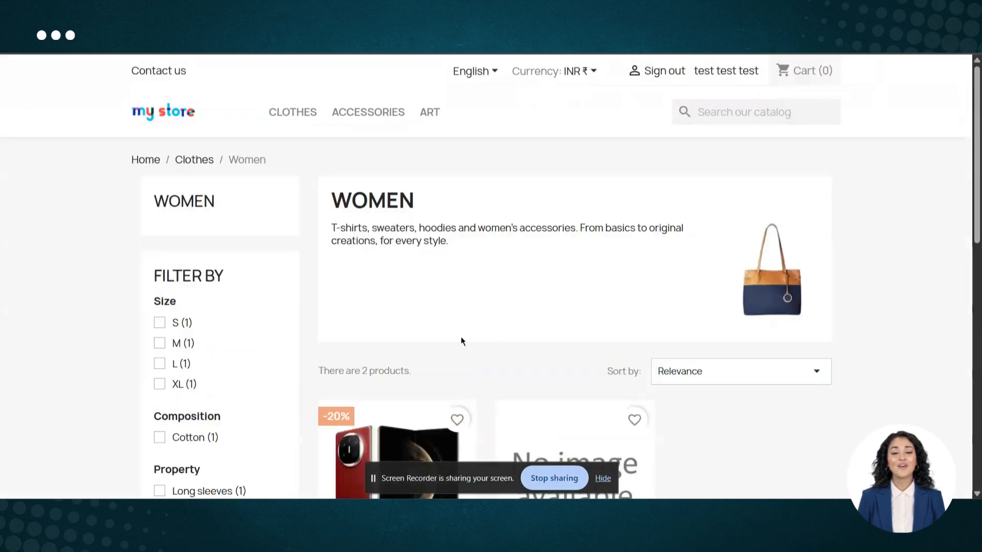
{"action": "scroll", "coordinate": [461, 342], "scroll_direction": "down", "scroll_amount": 4}
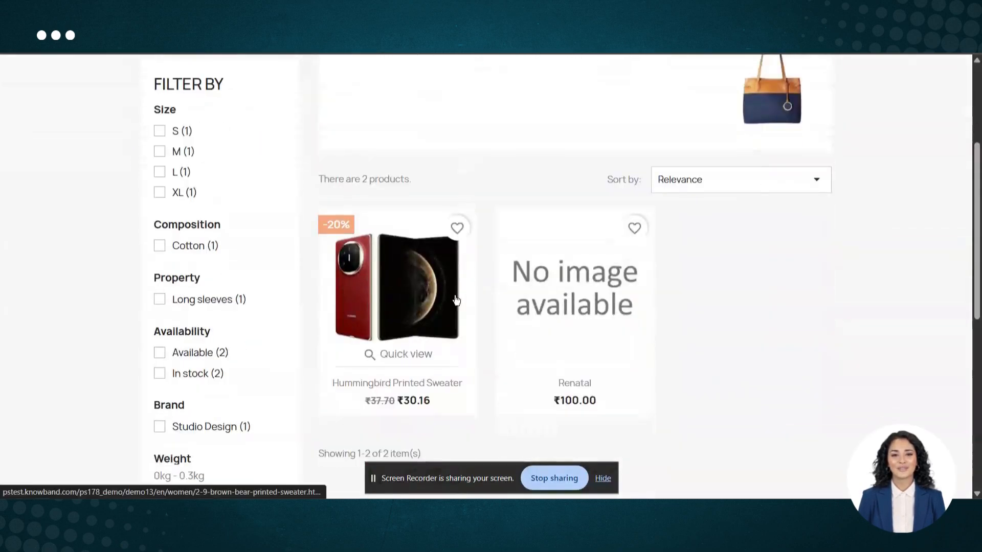
{"action": "left_click", "coordinate": [420, 327]}
{"action": "scroll", "coordinate": [910, 308], "scroll_direction": "down", "scroll_amount": 5}
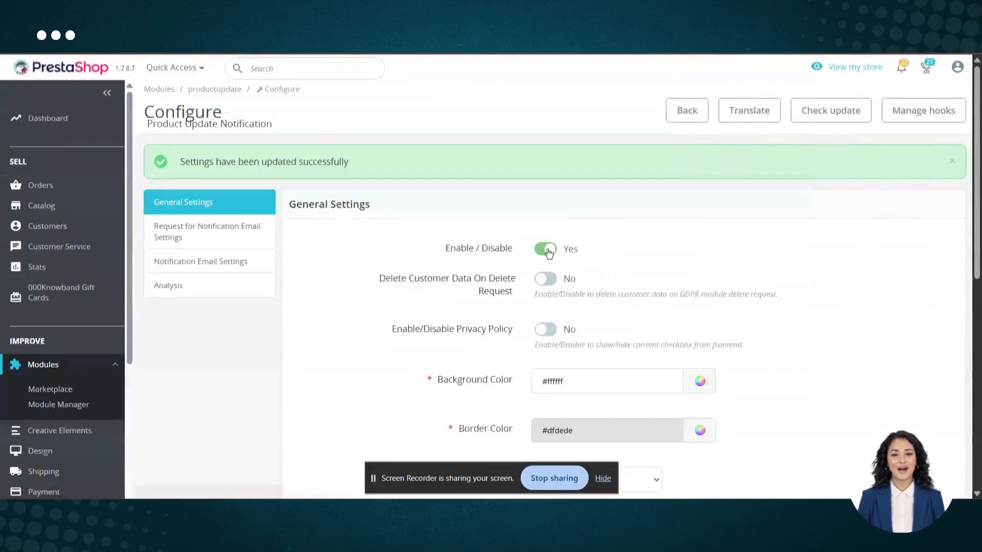
- Disable the module, save the settings and reload the storefront product page to check the notification box
{"action": "scroll", "coordinate": [961, 315], "scroll_direction": "down", "scroll_amount": 10}
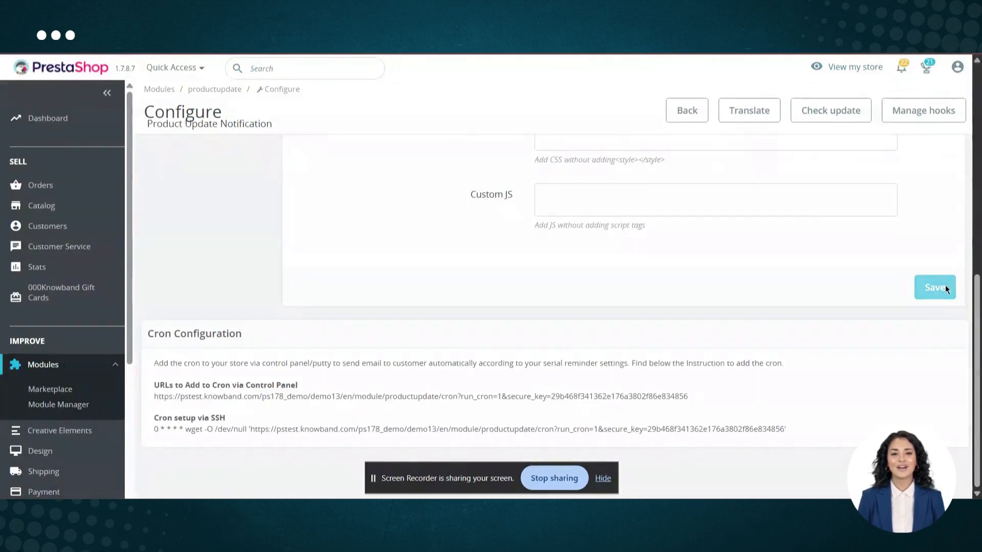
{"action": "key", "text": "alt+Tab"}
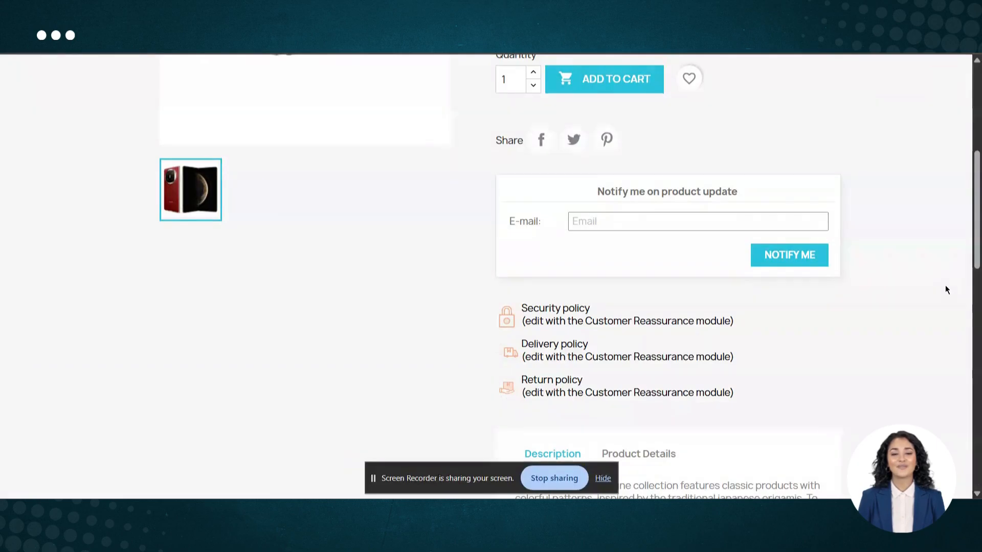
{"action": "key", "text": "F5"}
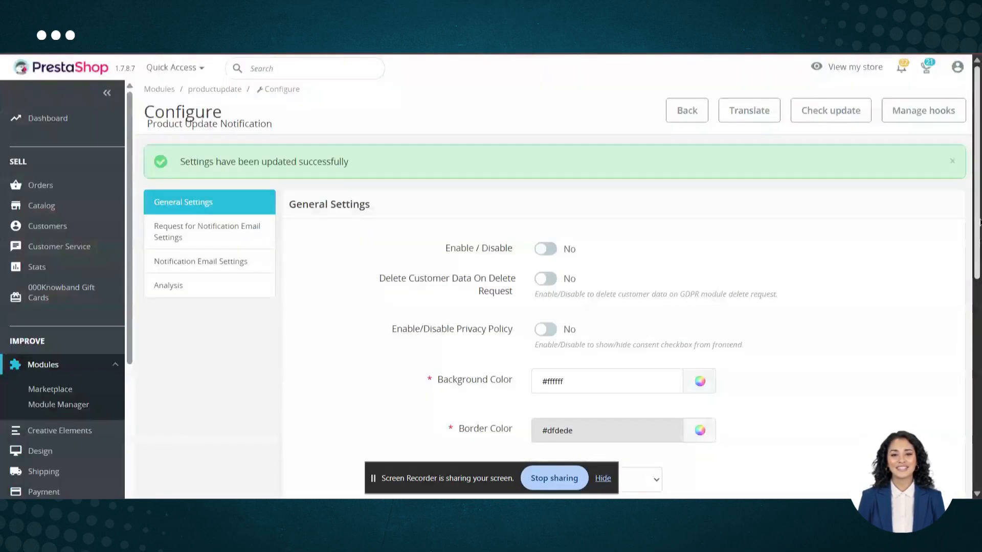
- Enable the module and the deletion of customer data on delete request, and save the settings
{"action": "left_click", "coordinate": [545, 249]}
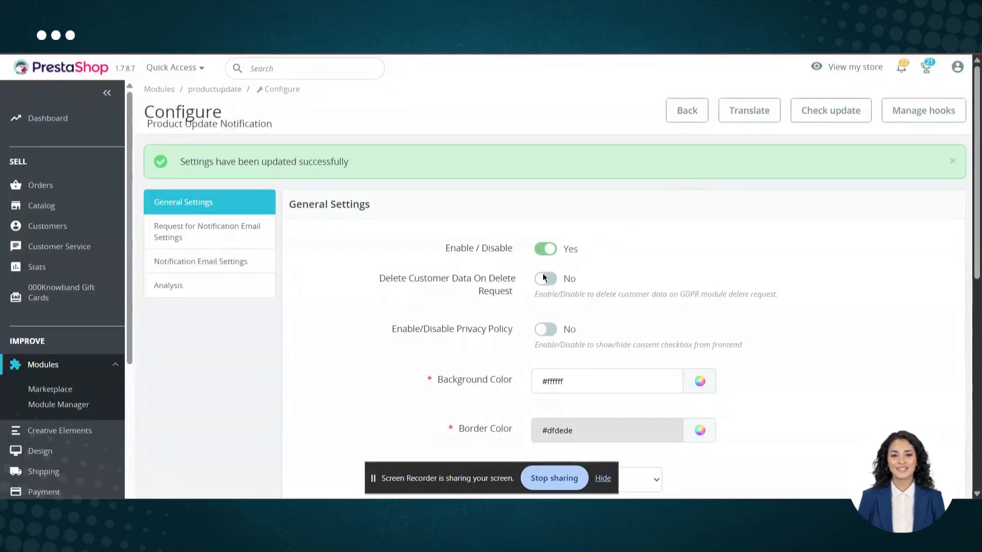
{"action": "left_click", "coordinate": [544, 278]}
{"action": "mouse_move", "coordinate": [472, 291]}
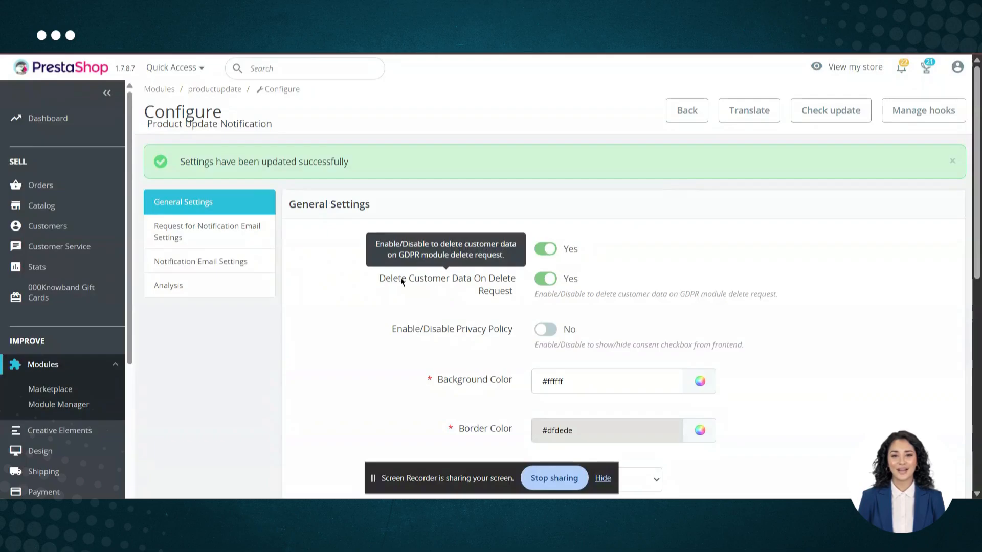
{"action": "left_click_drag", "start_coordinate": [398, 277], "coordinate": [489, 284]}
{"action": "left_click", "coordinate": [495, 286]}
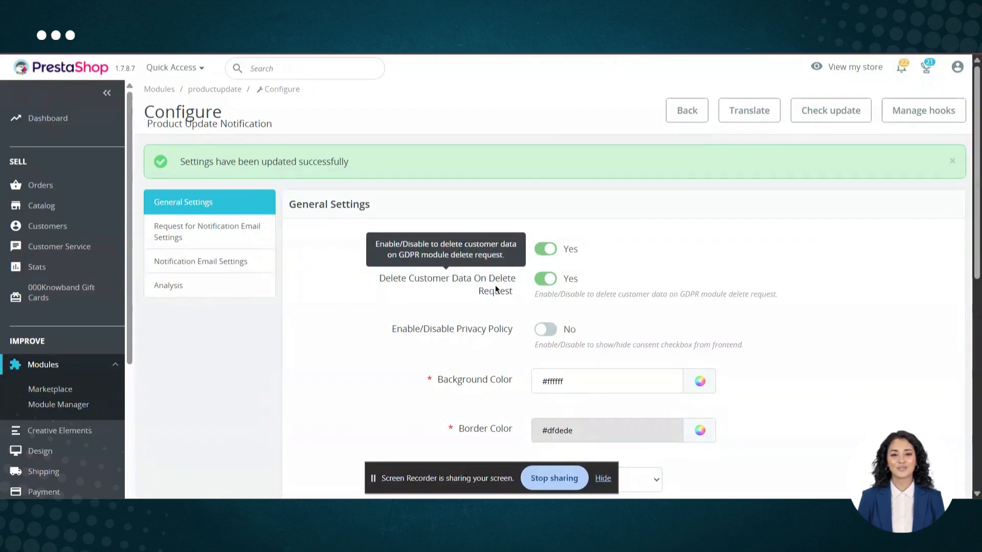
{"action": "scroll", "coordinate": [932, 394], "scroll_direction": "down", "scroll_amount": 10}
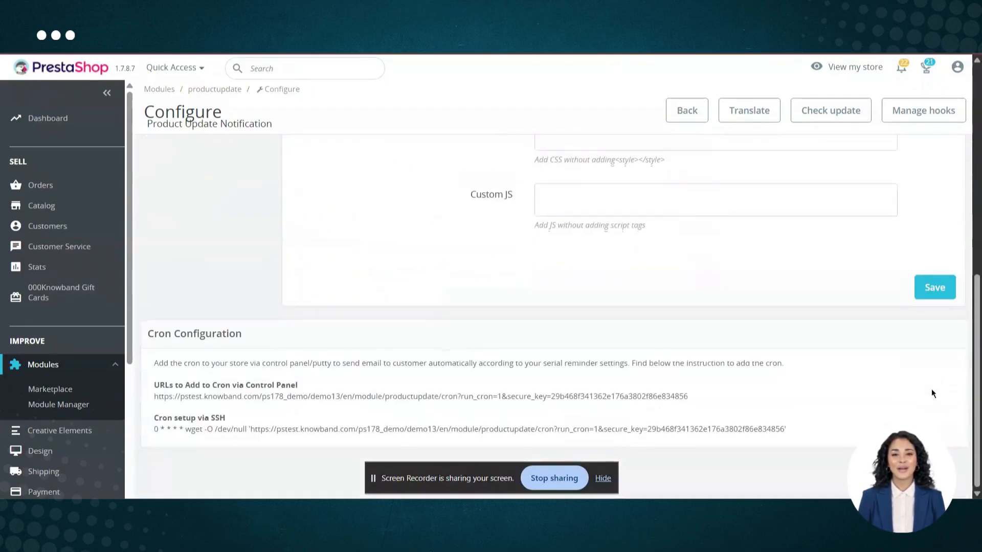
{"action": "left_click", "coordinate": [934, 287]}
{"action": "scroll", "coordinate": [857, 331], "scroll_direction": "down", "scroll_amount": 10}
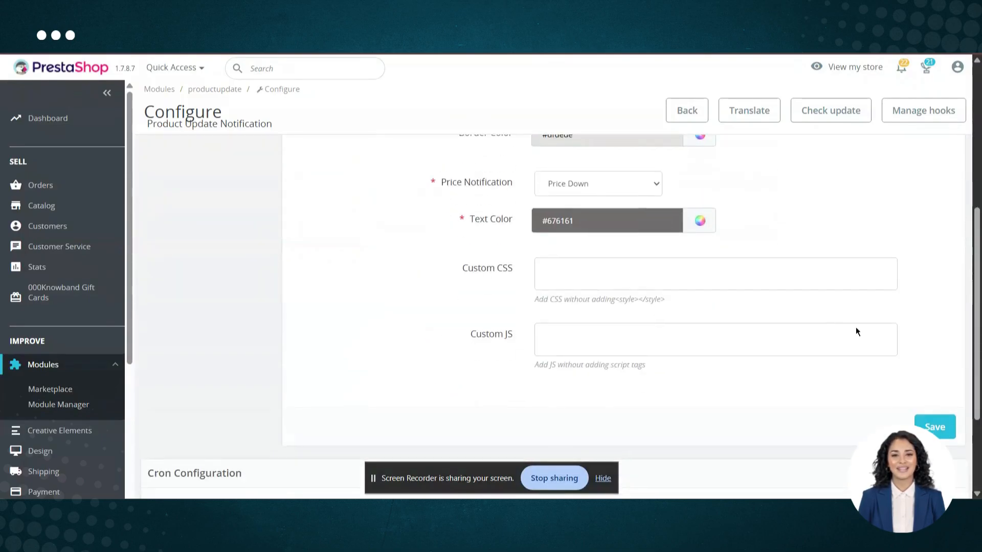
{"action": "left_click", "coordinate": [935, 427]}
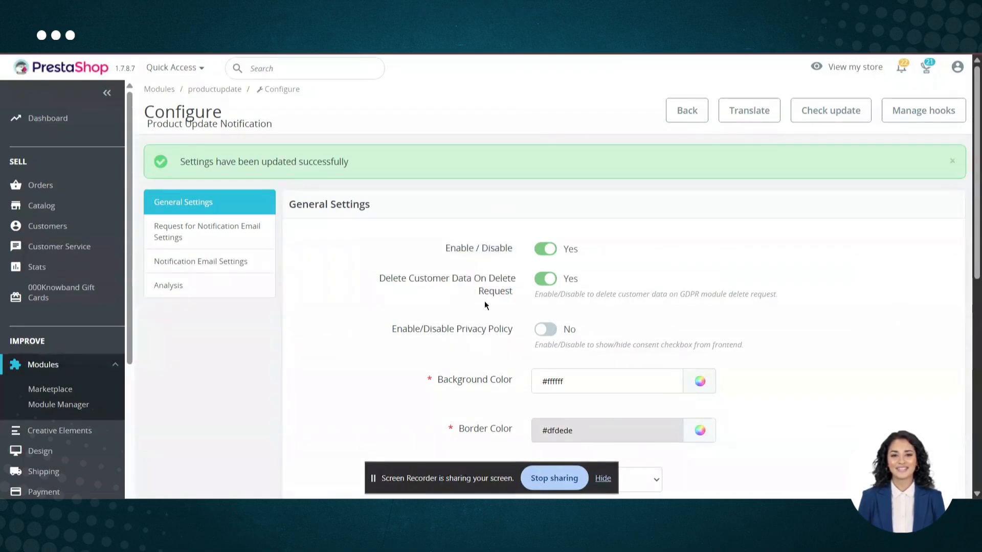
{"action": "left_click", "coordinate": [546, 330]}
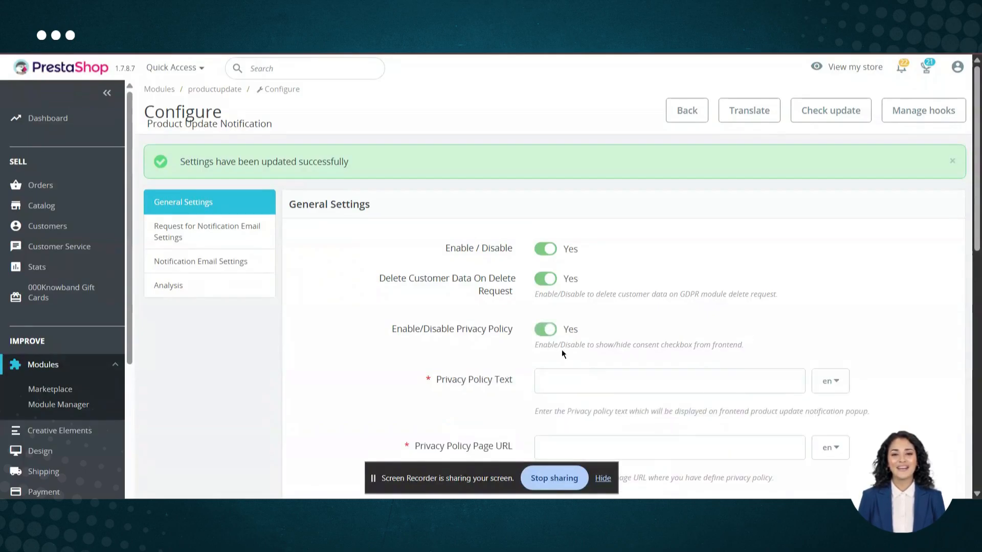
{"action": "left_click", "coordinate": [546, 330]}
{"action": "left_click", "coordinate": [546, 330]}
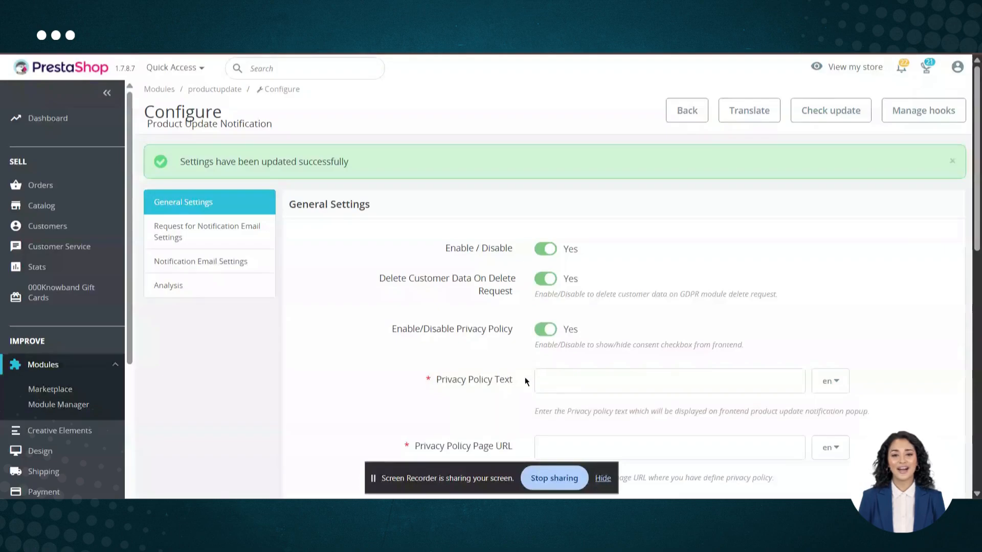
{"action": "left_click", "coordinate": [553, 378]}
{"action": "left_click", "coordinate": [552, 344]}
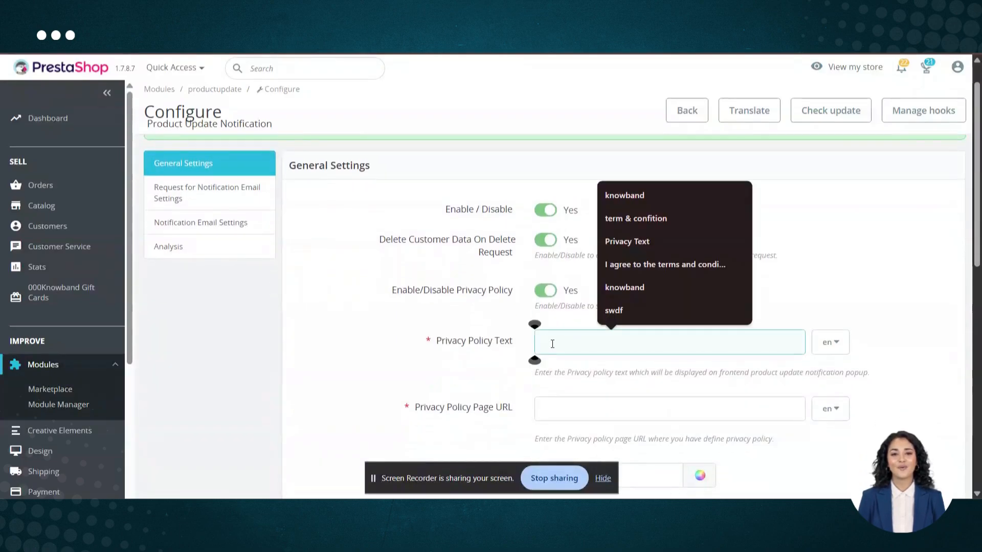
{"action": "left_click", "coordinate": [624, 196]}
{"action": "left_click", "coordinate": [582, 408]}
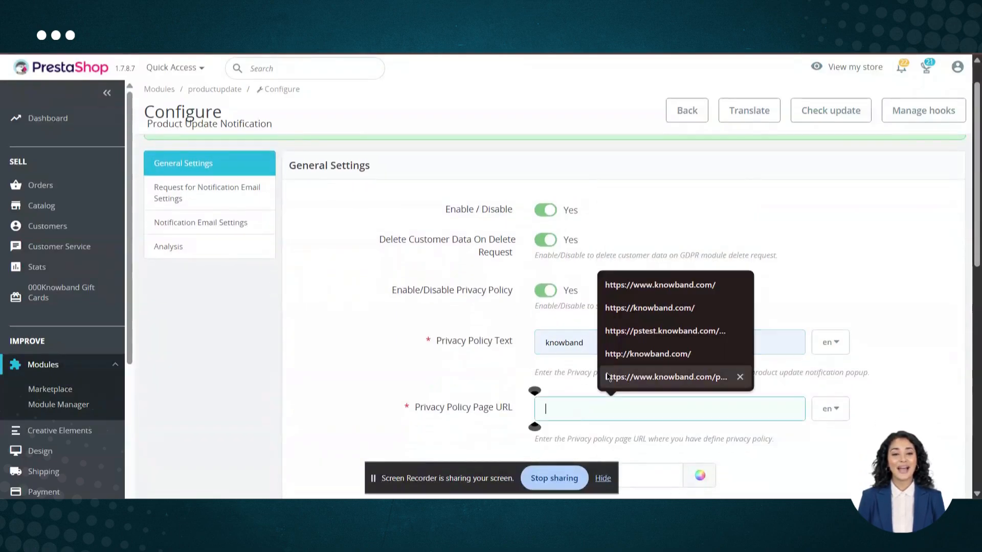
{"action": "left_click", "coordinate": [639, 294]}
{"action": "left_click", "coordinate": [830, 342]}
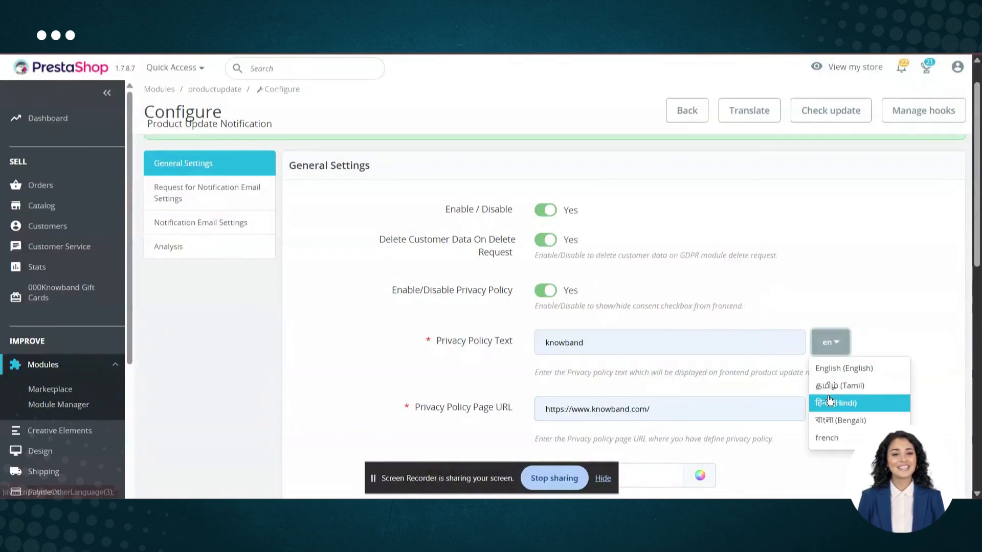
{"action": "left_click", "coordinate": [829, 403]}
{"action": "left_click", "coordinate": [712, 339]}
{"action": "left_click", "coordinate": [636, 383]}
{"action": "left_click", "coordinate": [607, 407]}
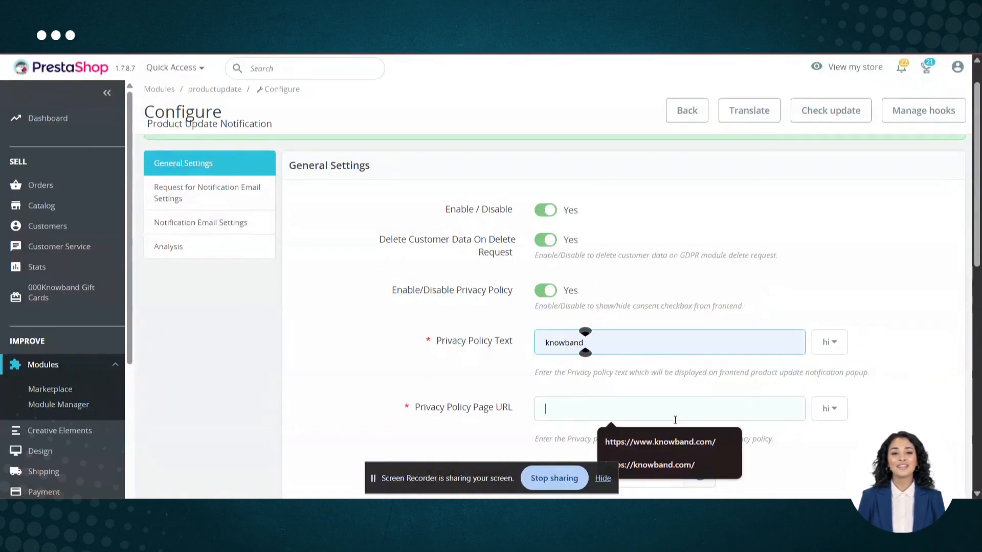
{"action": "left_click", "coordinate": [664, 452]}
- Try to save the settings with the translated privacy policy details entered so far
{"action": "left_click", "coordinate": [829, 342]}
{"action": "scroll", "coordinate": [849, 363], "scroll_direction": "down", "scroll_amount": 15}
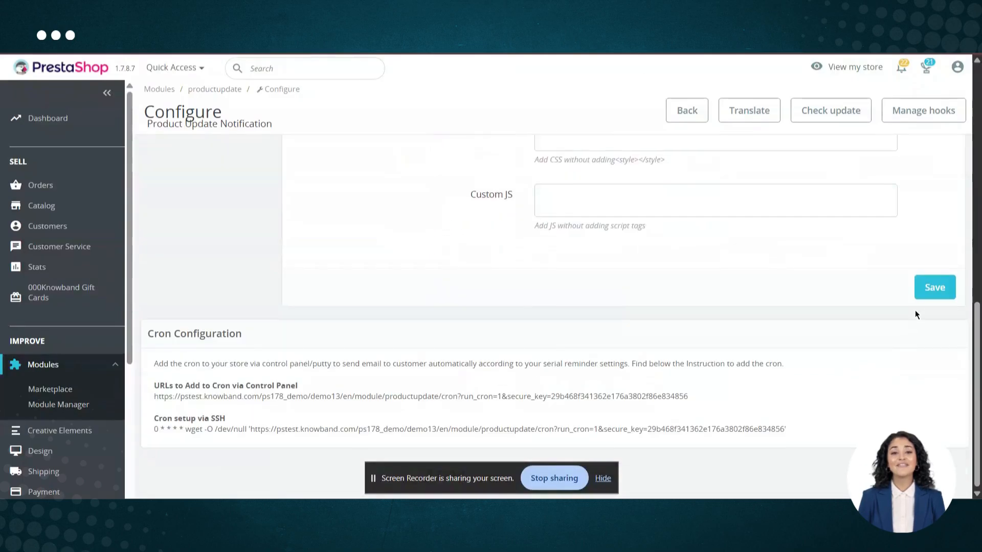
{"action": "left_click", "coordinate": [934, 287]}
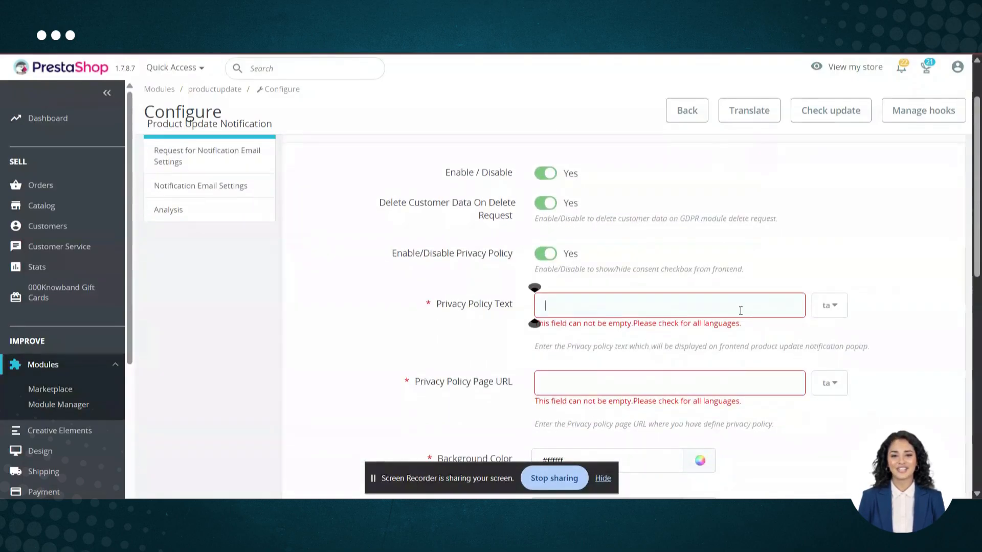
{"action": "left_click", "coordinate": [738, 306]}
{"action": "left_click", "coordinate": [661, 341]}
{"action": "left_click", "coordinate": [657, 381]}
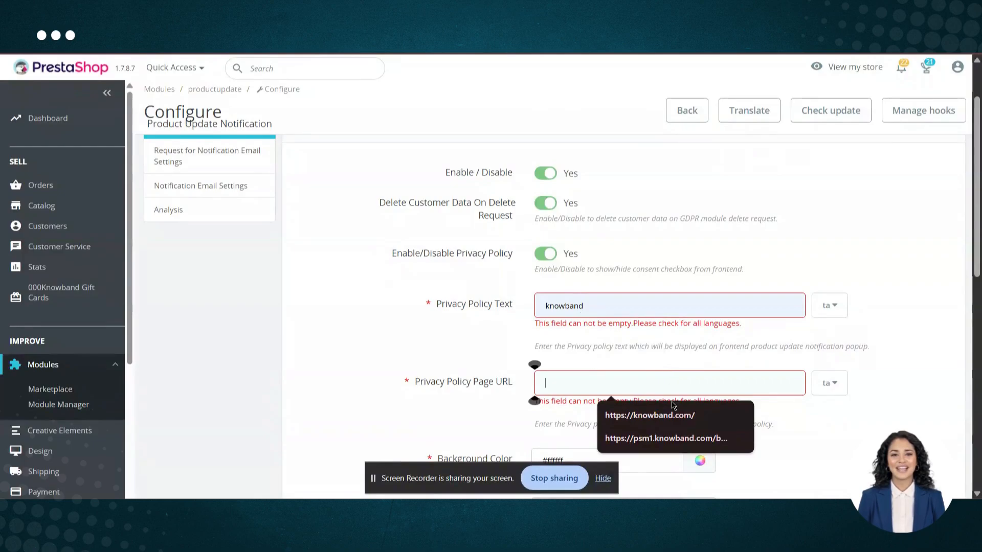
{"action": "left_click", "coordinate": [669, 415]}
{"action": "scroll", "coordinate": [947, 414], "scroll_direction": "down", "scroll_amount": 8}
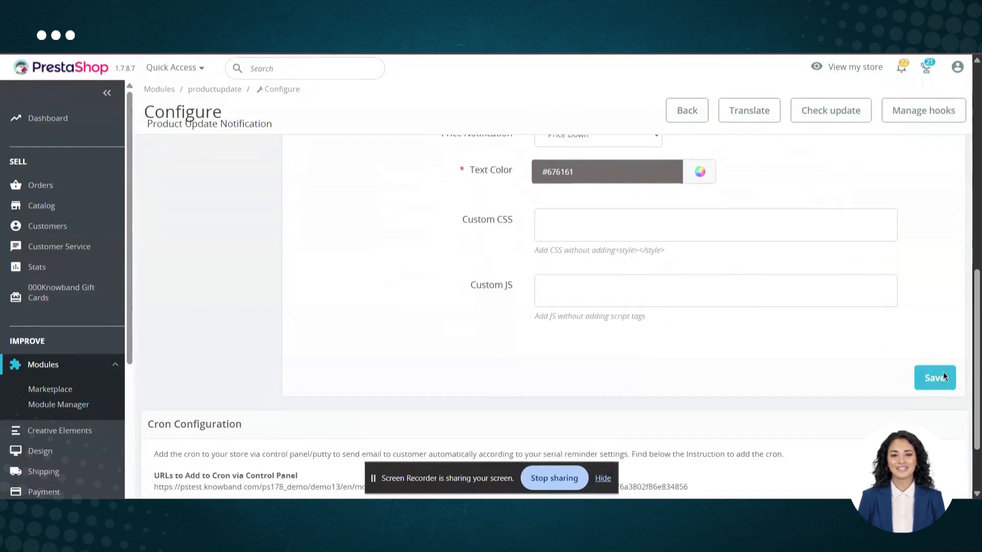
{"action": "left_click", "coordinate": [943, 376]}
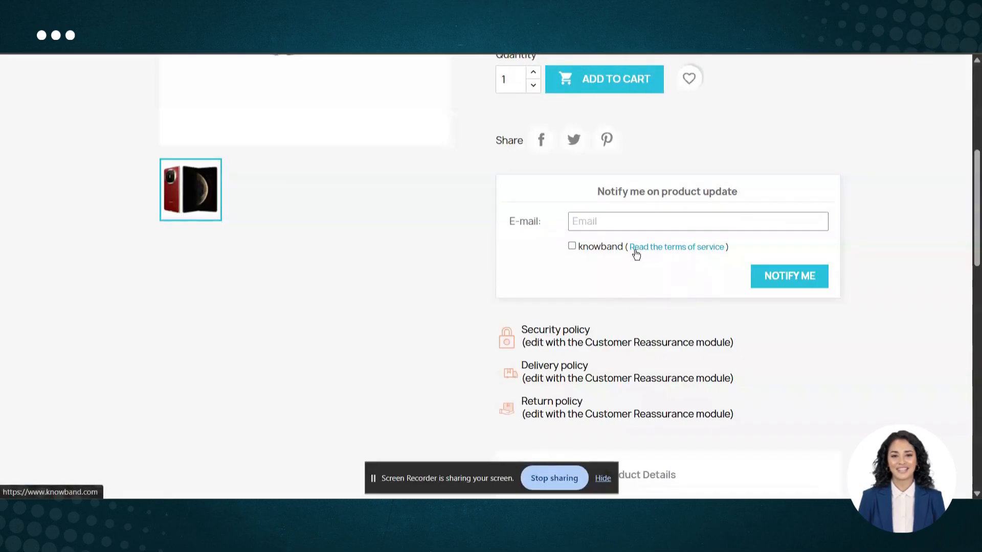
- On the storefront product page, test the terms of service link and tick the consent checkbox
{"action": "left_click", "coordinate": [708, 251]}
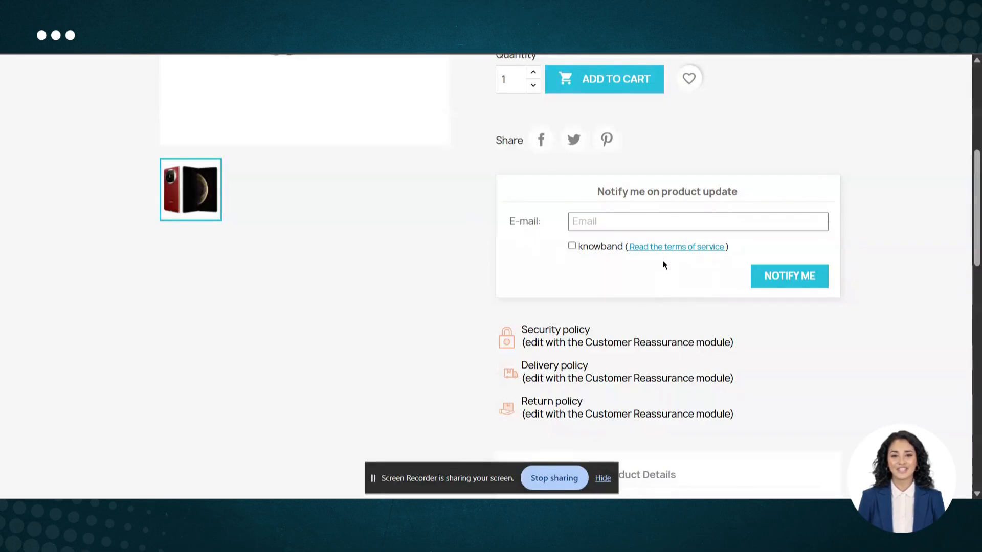
{"action": "left_click", "coordinate": [581, 247]}
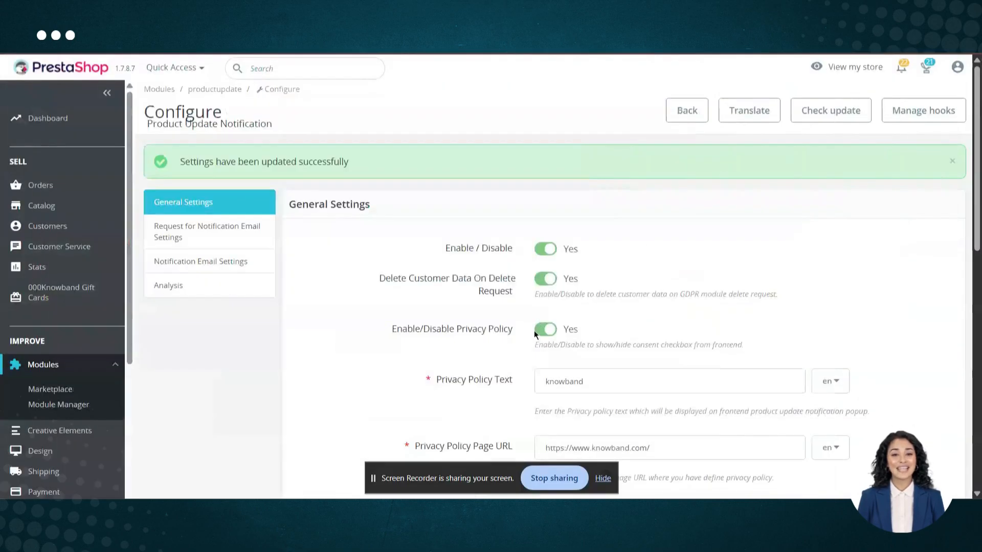
- Disable the privacy policy, save the settings and reload the product page to check the consent checkbox
{"action": "left_click", "coordinate": [540, 330]}
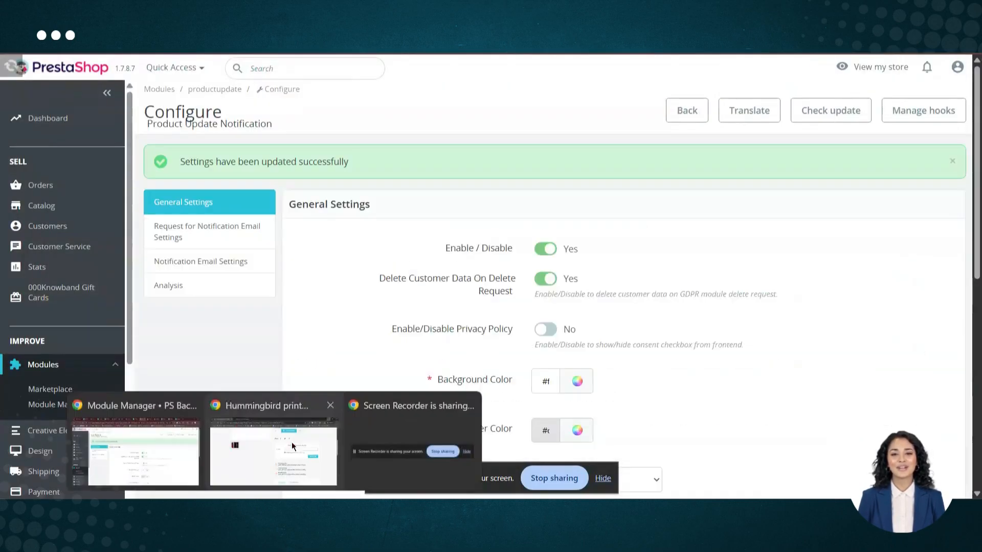
{"action": "left_click", "coordinate": [292, 442]}
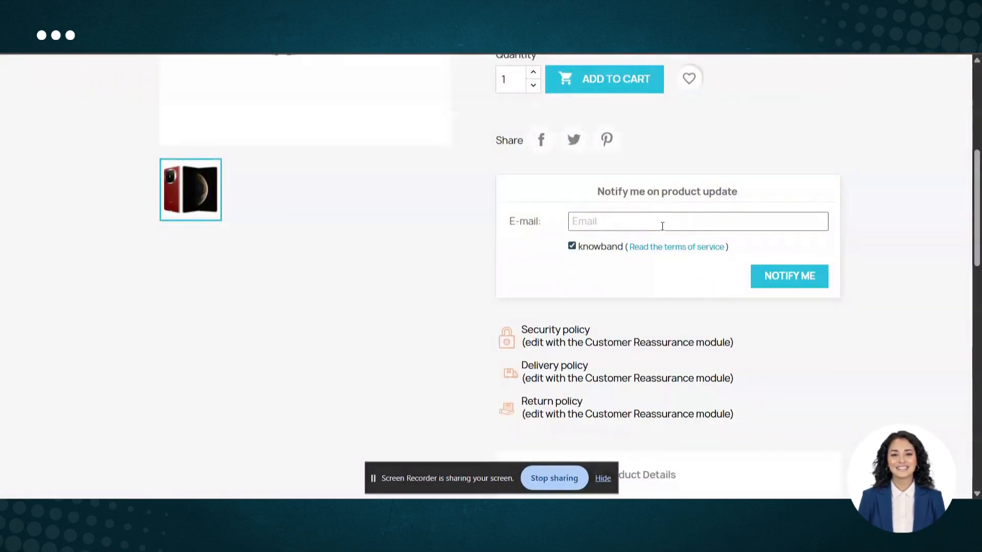
{"action": "key", "text": "F5"}
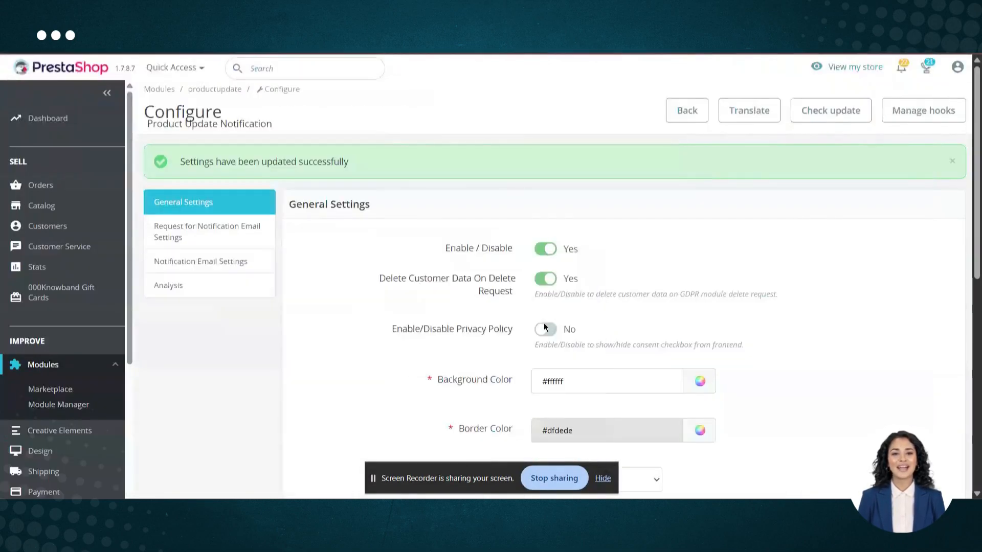
- Enable the privacy policy again and set the notification box's background color to #a5ffcf
{"action": "left_click", "coordinate": [544, 328]}
{"action": "scroll", "coordinate": [557, 327], "scroll_direction": "down", "scroll_amount": 5}
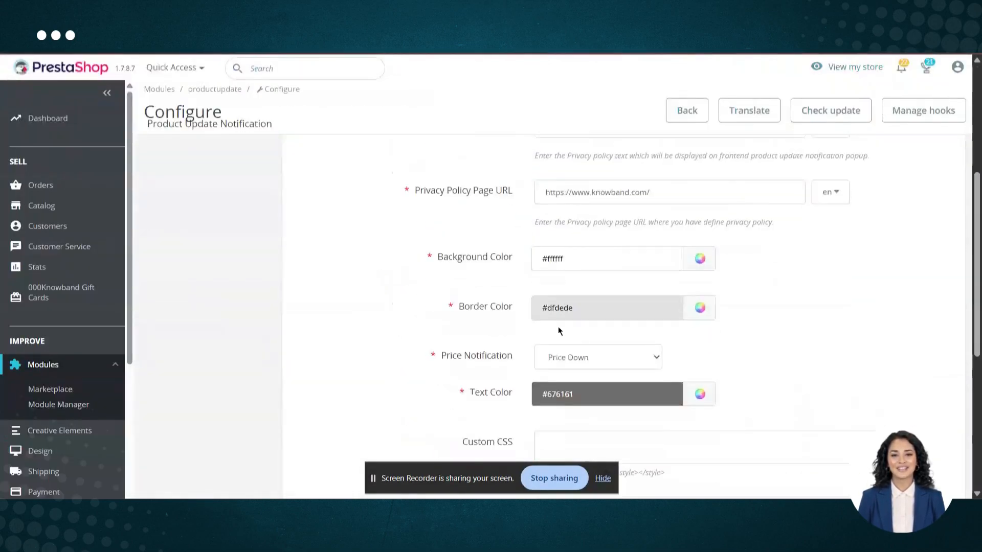
{"action": "scroll", "coordinate": [557, 327], "scroll_direction": "up", "scroll_amount": 2}
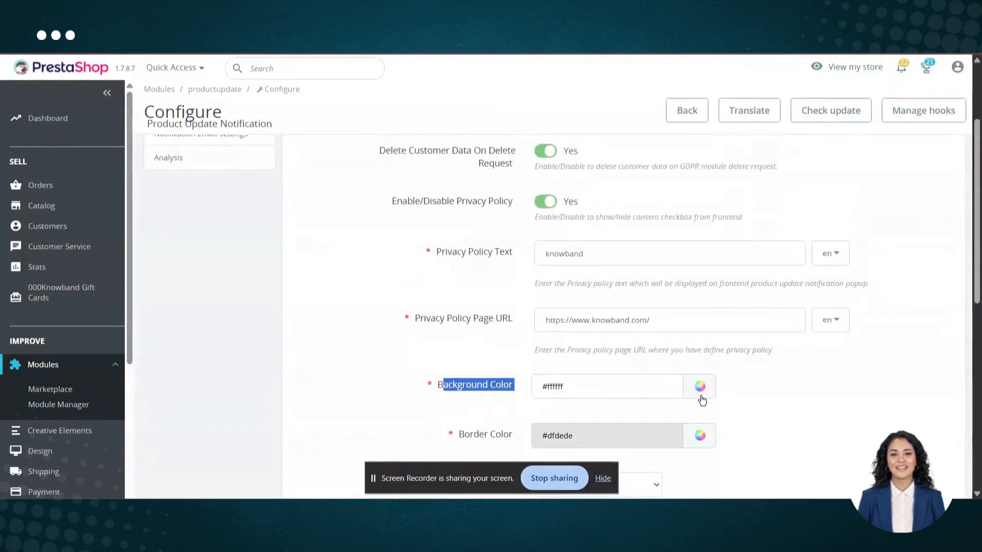
{"action": "left_click", "coordinate": [705, 393]}
{"action": "left_click", "coordinate": [735, 415]}
{"action": "scroll", "coordinate": [734, 394], "scroll_direction": "down", "scroll_amount": 9}
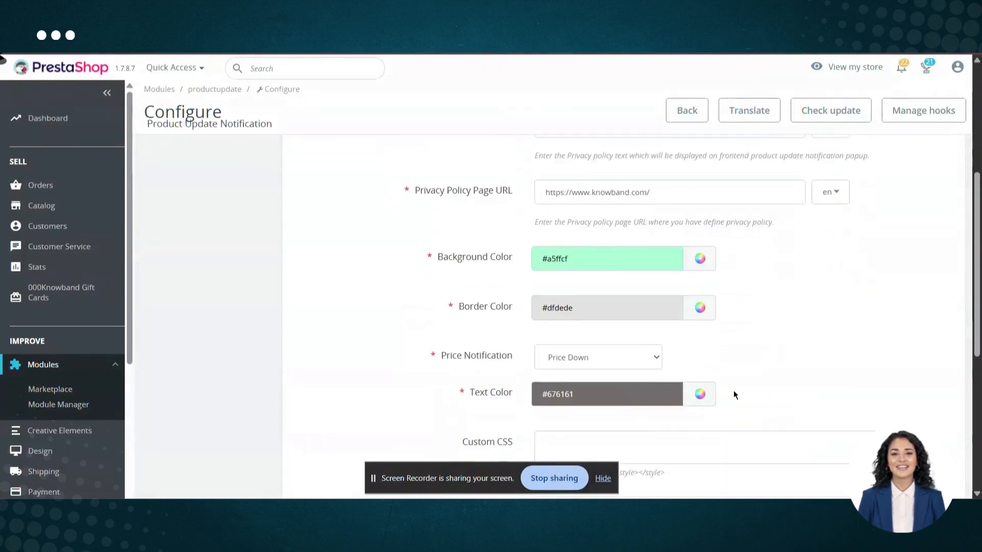
- Save the settings and reload the storefront product page to check the notification box's background color
{"action": "left_click", "coordinate": [947, 295]}
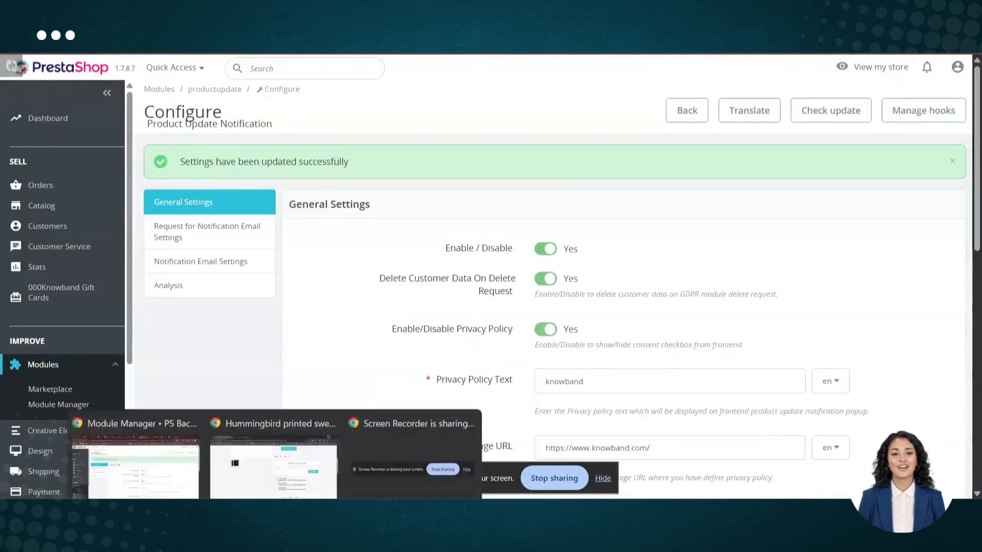
{"action": "left_click", "coordinate": [305, 454]}
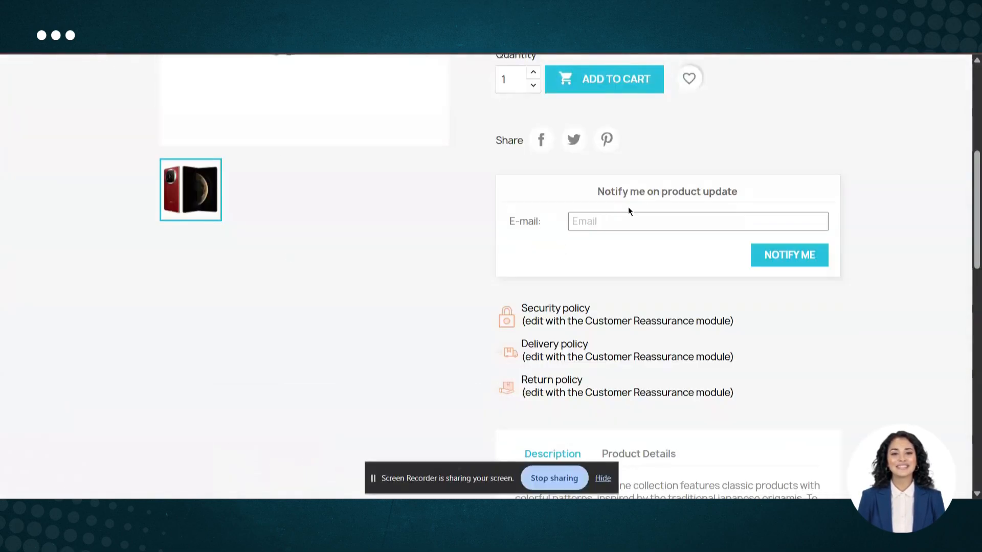
{"action": "key", "text": "F5"}
{"action": "scroll", "coordinate": [627, 305], "scroll_direction": "down", "scroll_amount": 3}
{"action": "scroll", "coordinate": [626, 306], "scroll_direction": "up", "scroll_amount": 2}
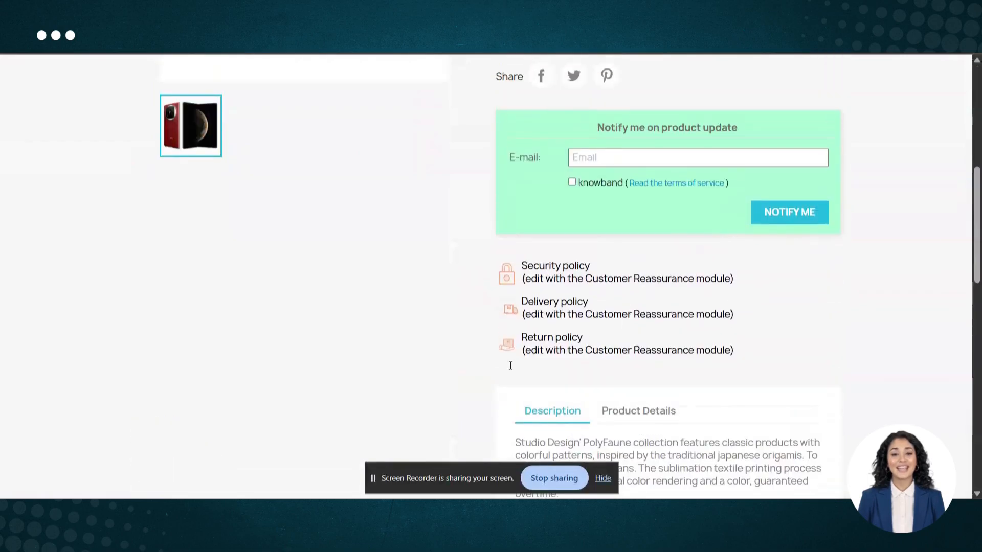
- Back in the module settings, set the notification box's border color to #12ff09
{"action": "left_click", "coordinate": [161, 443]}
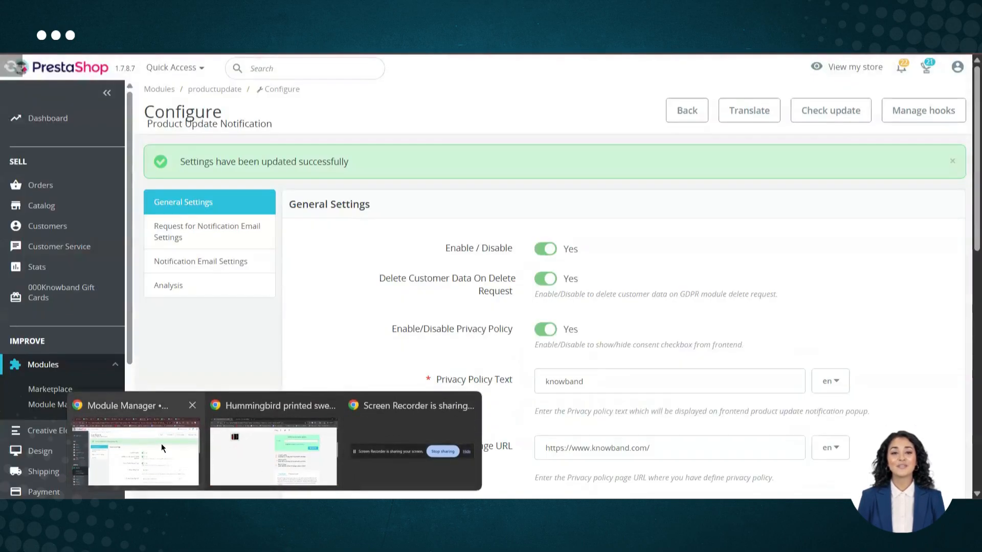
{"action": "scroll", "coordinate": [607, 359], "scroll_direction": "down", "scroll_amount": 10}
{"action": "scroll", "coordinate": [663, 251], "scroll_direction": "up", "scroll_amount": 3}
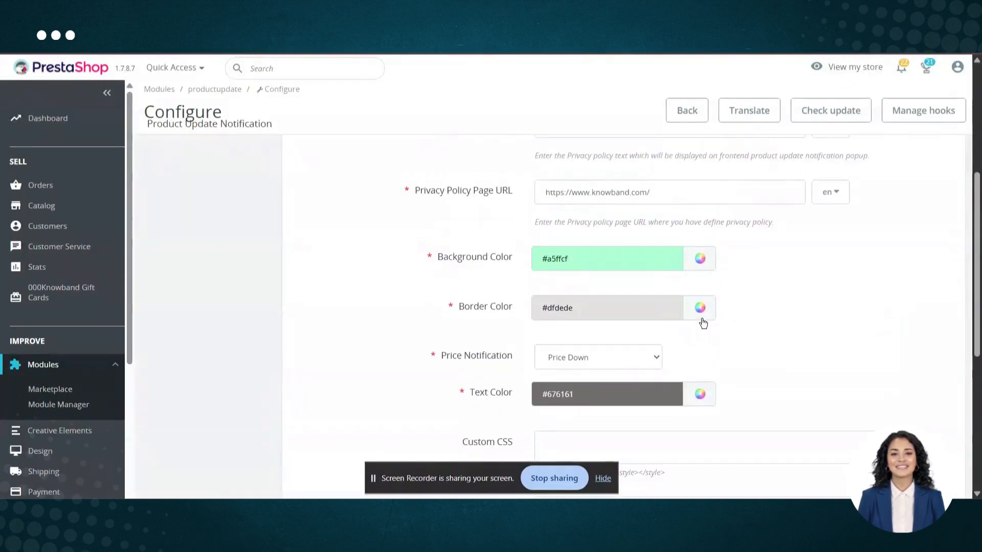
{"action": "left_click", "coordinate": [699, 307]}
{"action": "left_click", "coordinate": [724, 348]}
{"action": "left_click", "coordinate": [252, 464]}
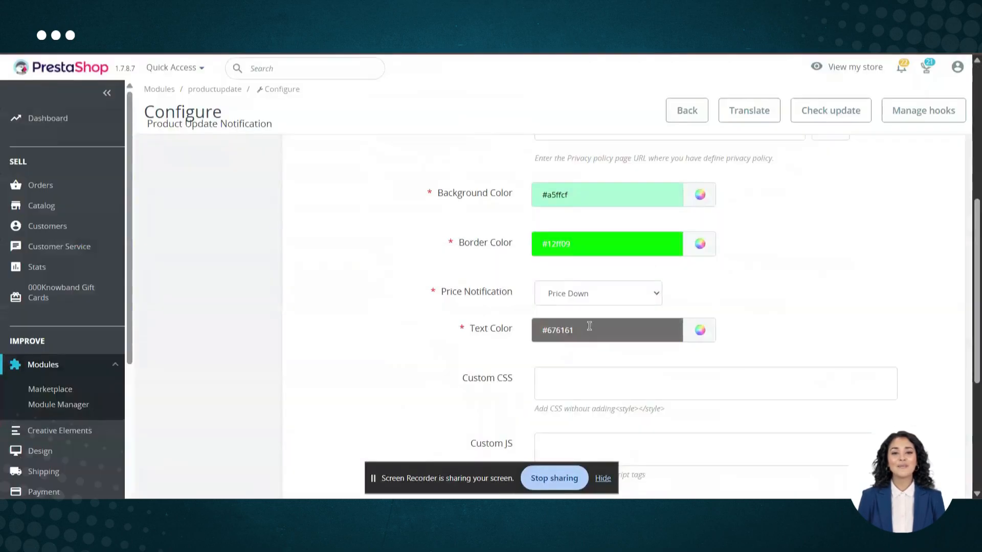
- Try the Price Down and Price Up options for the price notification, and set it to Both
{"action": "scroll", "coordinate": [585, 323], "scroll_direction": "down", "scroll_amount": 3}
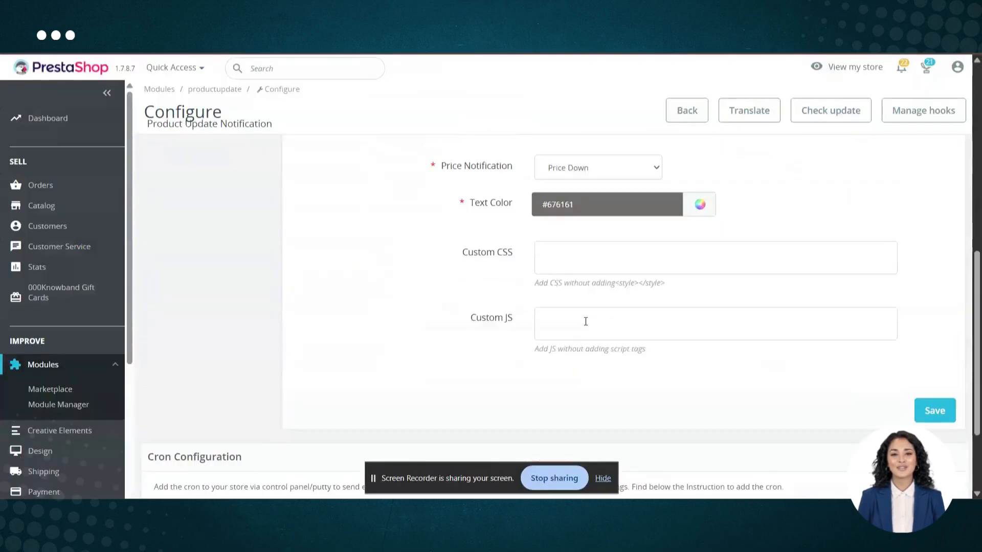
{"action": "scroll", "coordinate": [584, 323], "scroll_direction": "up", "scroll_amount": 2}
{"action": "left_click_drag", "start_coordinate": [446, 228], "coordinate": [500, 234]}
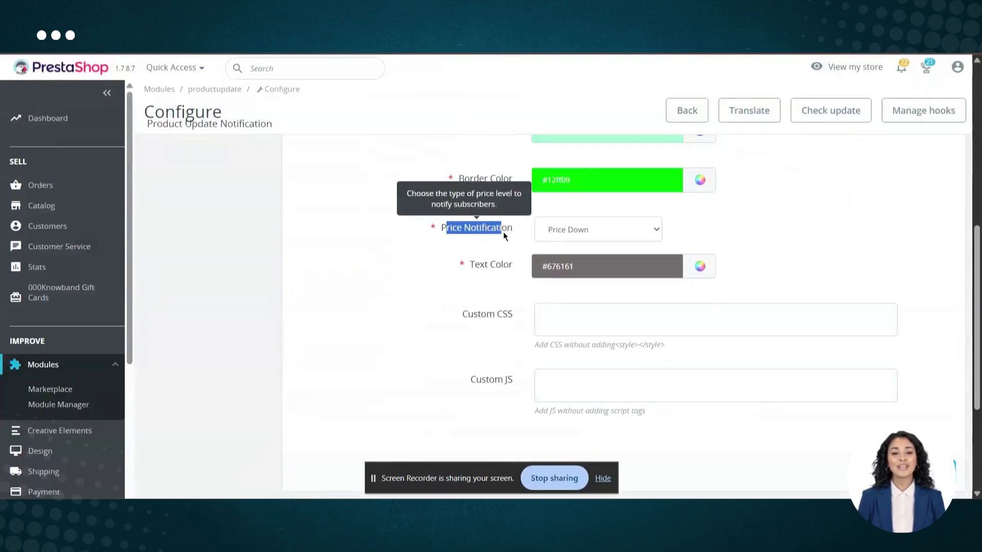
{"action": "left_click", "coordinate": [568, 231]}
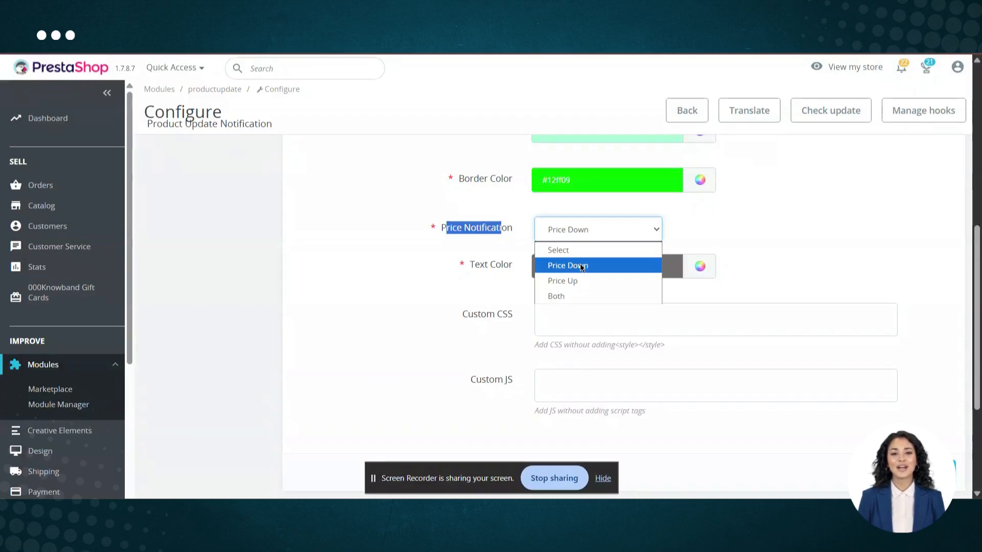
{"action": "left_click", "coordinate": [580, 266]}
{"action": "left_click", "coordinate": [609, 235]}
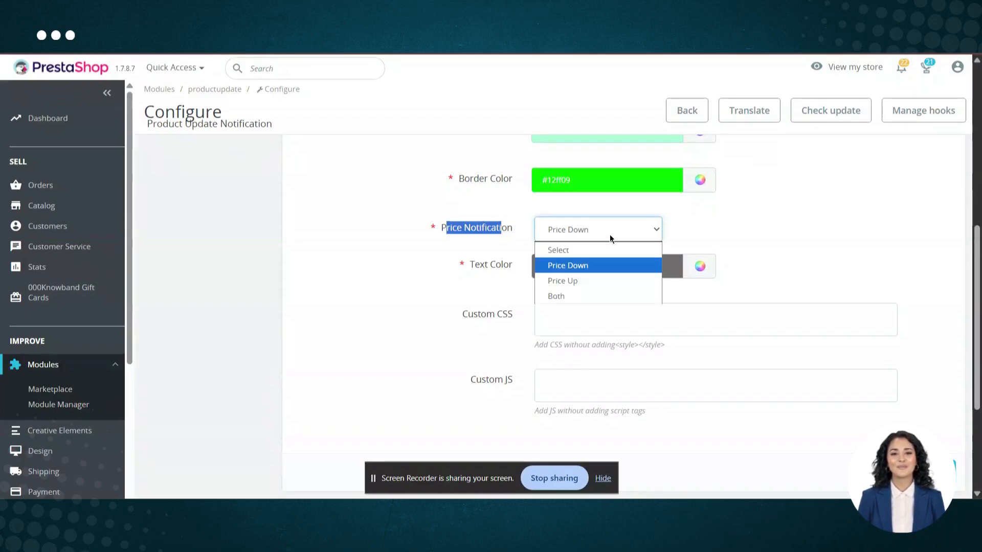
{"action": "left_click", "coordinate": [589, 280]}
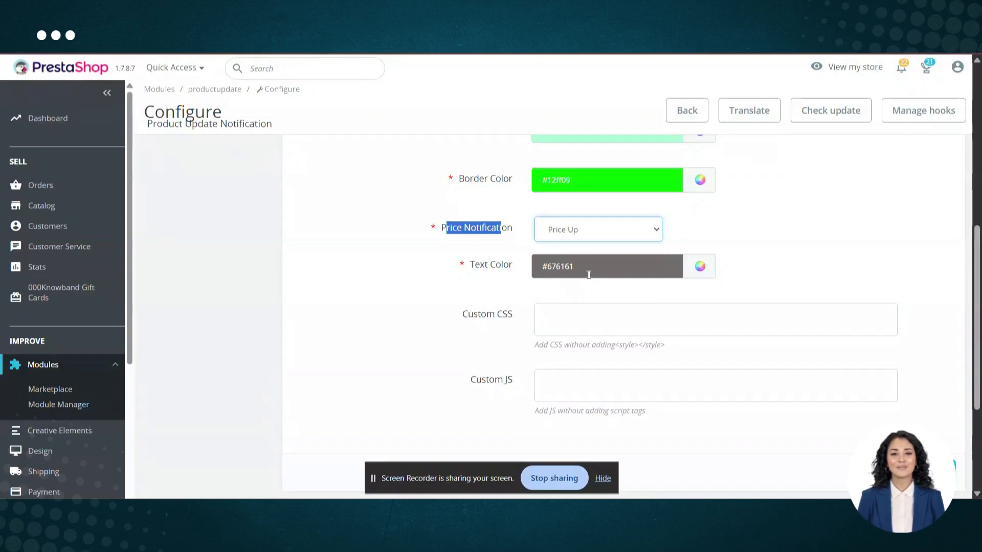
{"action": "left_click", "coordinate": [604, 235]}
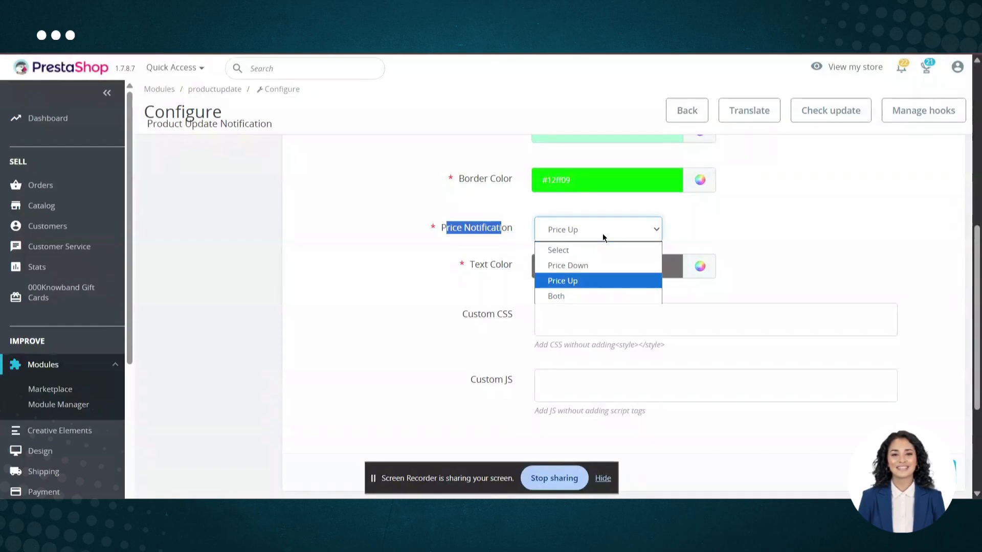
{"action": "left_click", "coordinate": [566, 297]}
{"action": "left_click", "coordinate": [603, 223]}
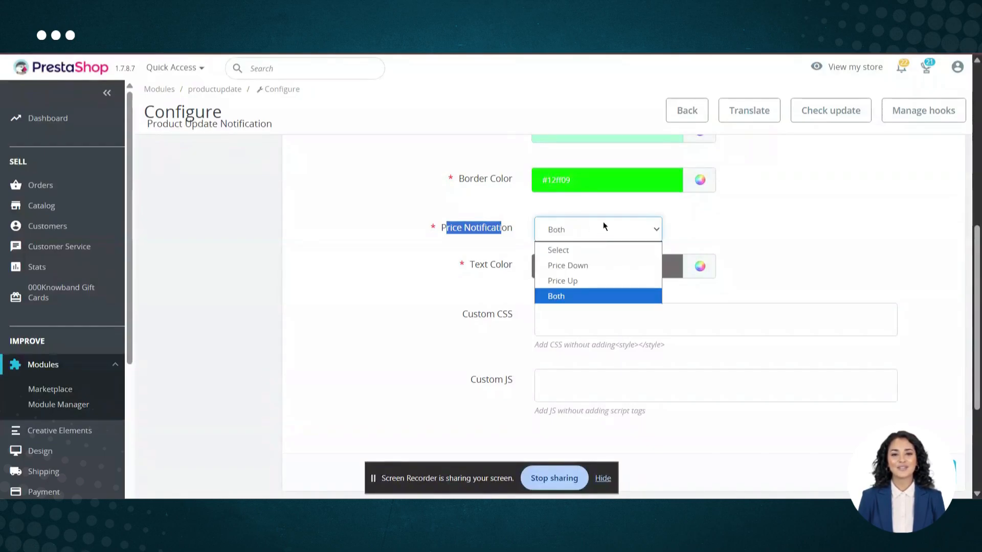
{"action": "left_click", "coordinate": [749, 231]}
- Set the notification box's text color to #e00095
{"action": "left_click", "coordinate": [594, 267]}
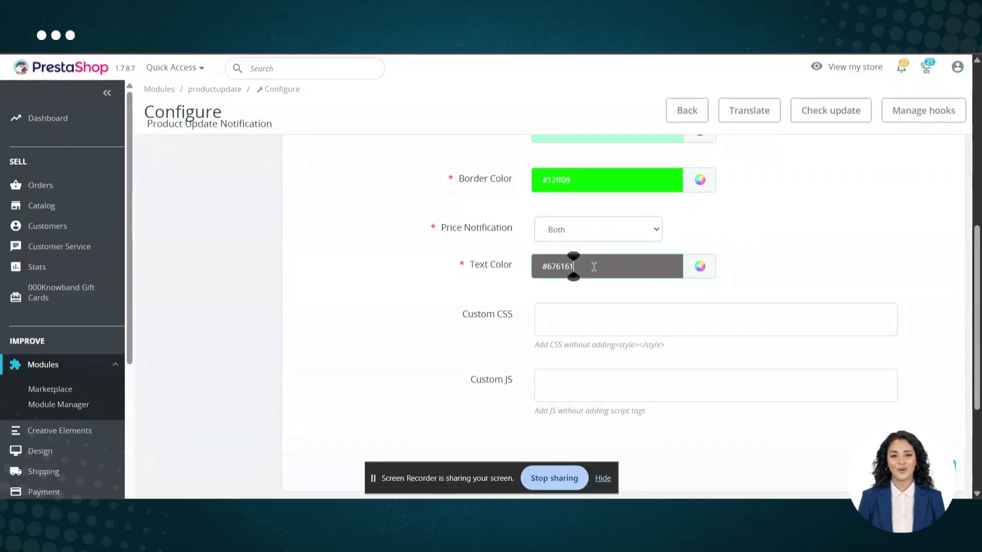
{"action": "left_click", "coordinate": [700, 266]}
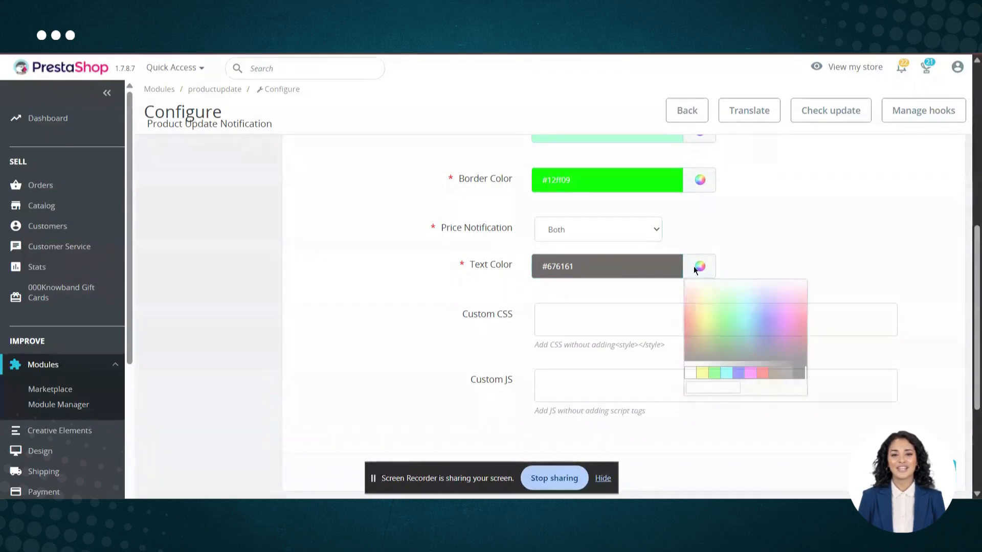
{"action": "left_click", "coordinate": [708, 300]}
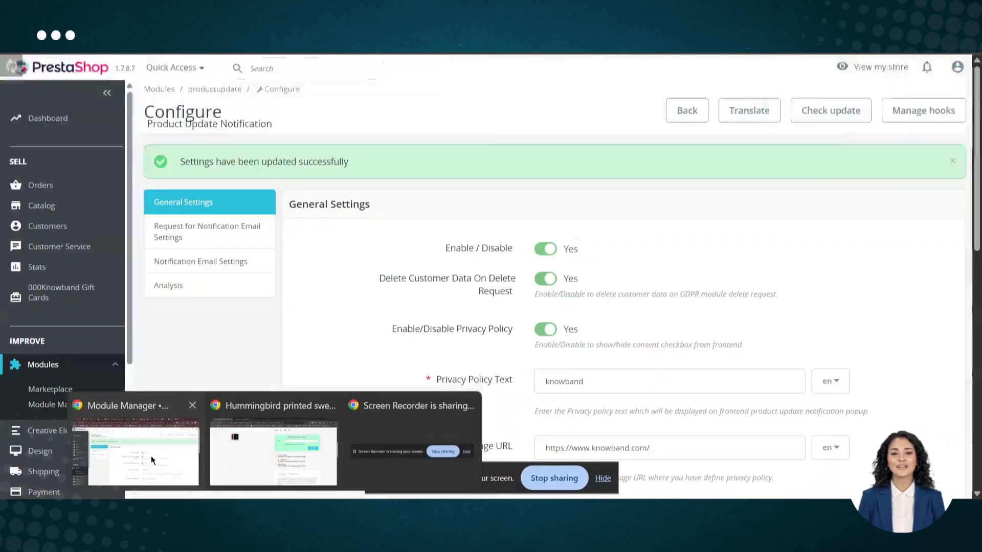
{"action": "left_click", "coordinate": [151, 456]}
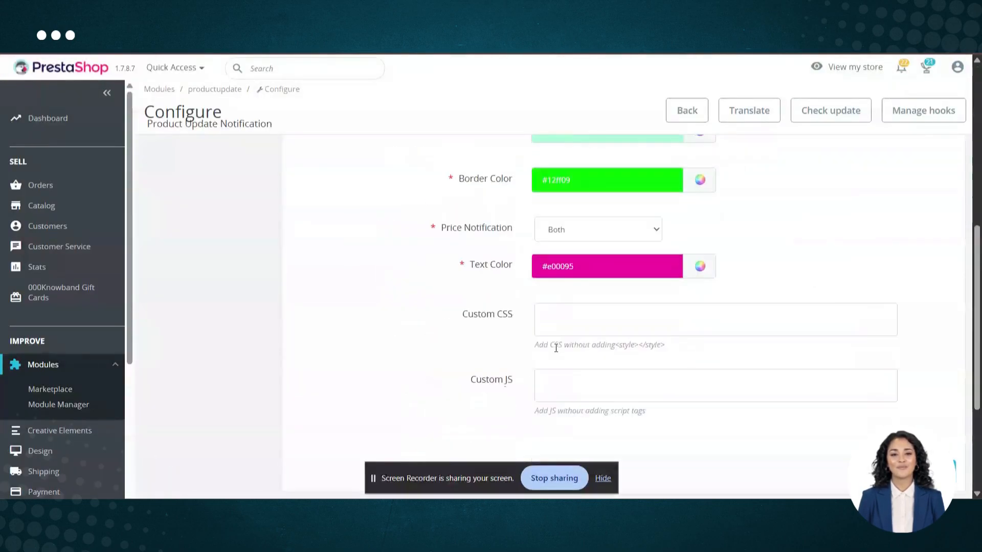
- Add the custom CSS *{ color:red; } and the custom JS alert("third is js alert"); and save the settings
{"action": "left_click", "coordinate": [560, 329]}
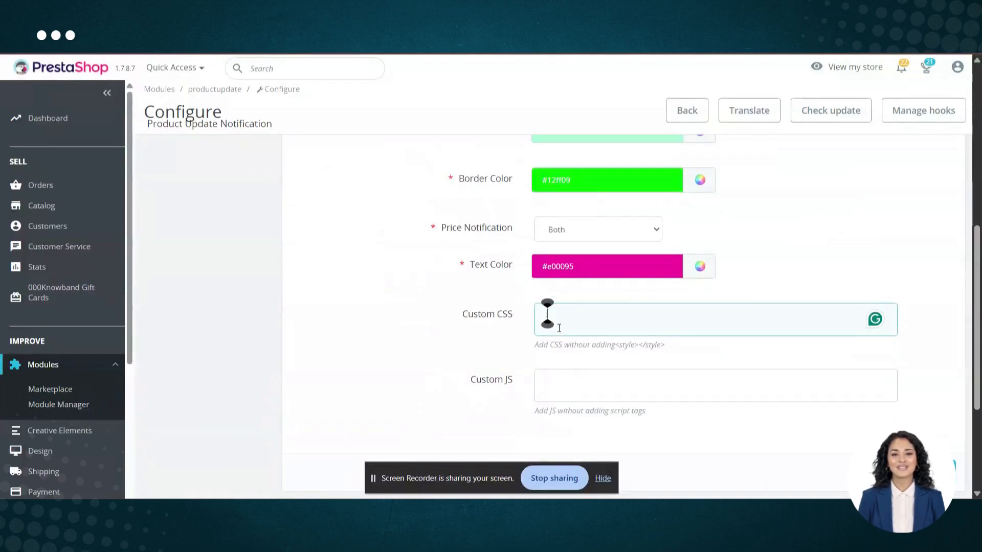
{"action": "type", "text": "*"}
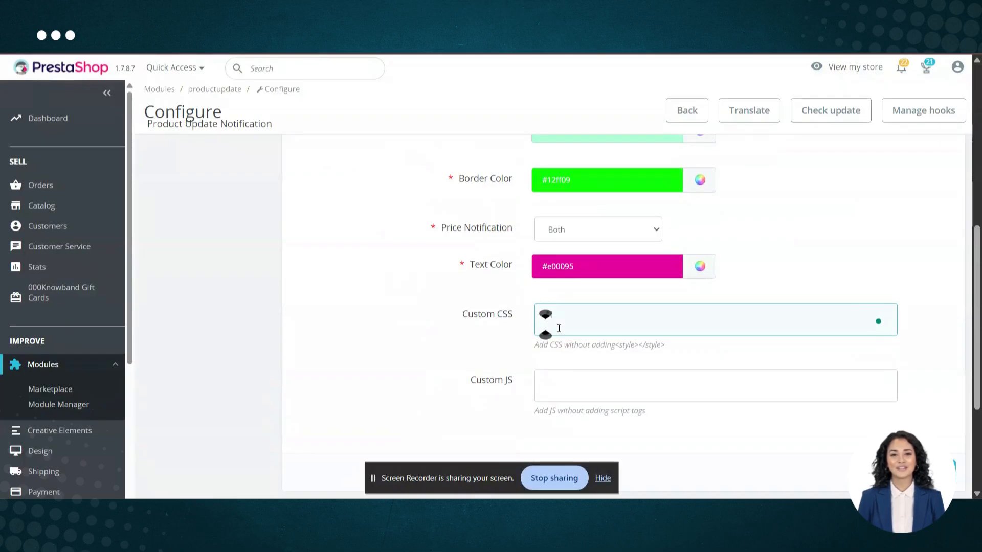
{"action": "type", "text": "{ col"}
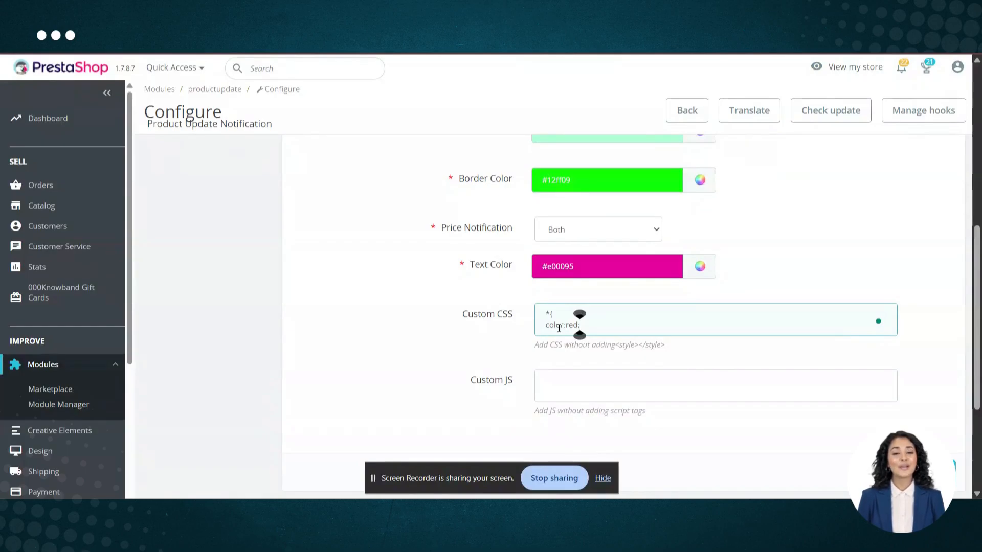
{"action": "type", "text": "or:red;"}
{"action": "key", "text": "Return"}
{"action": "left_click", "coordinate": [571, 386]}
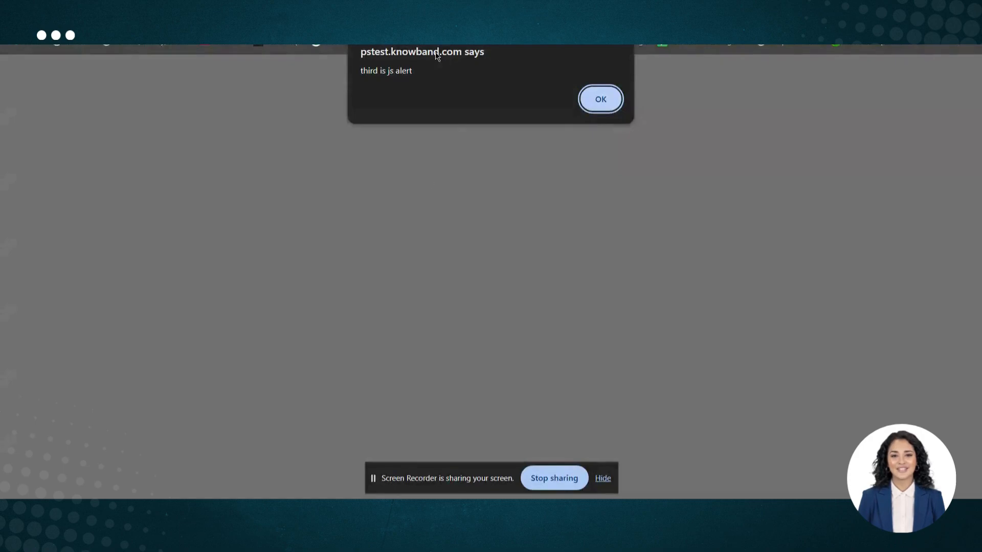
- Dismiss the JavaScript alert on the storefront product page and examine the notification box's colors and the custom CSS styling
{"action": "left_click", "coordinate": [596, 102]}
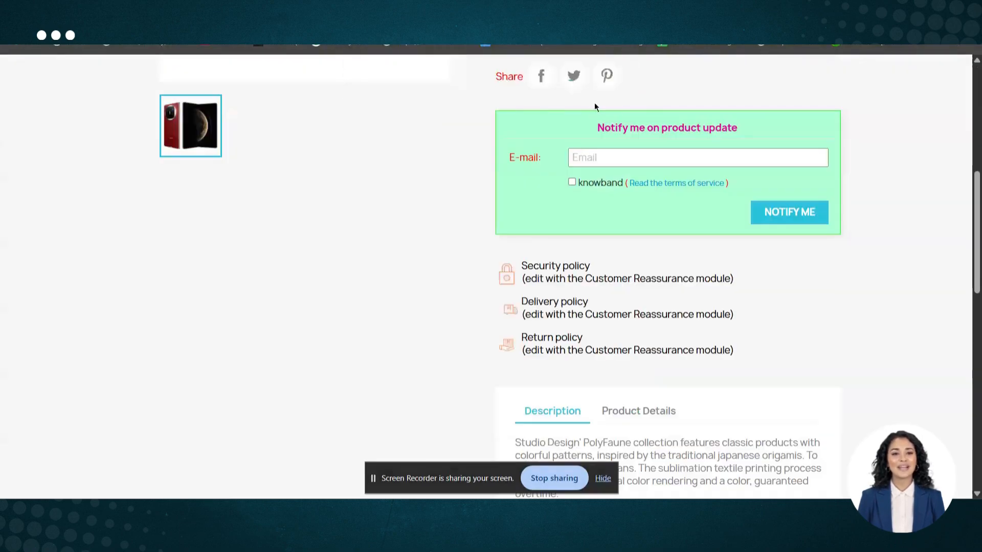
{"action": "scroll", "coordinate": [483, 232], "scroll_direction": "up", "scroll_amount": 5}
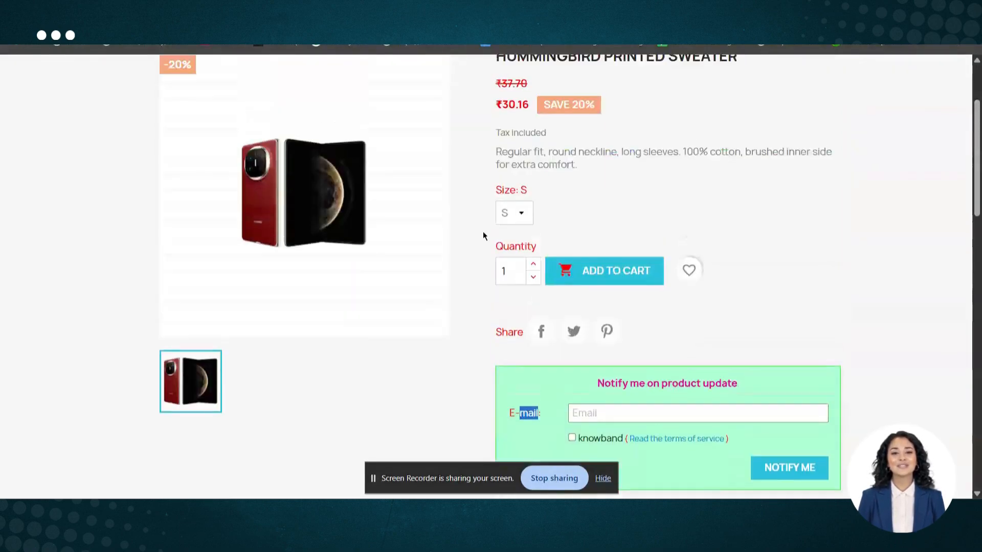
{"action": "scroll", "coordinate": [483, 231], "scroll_direction": "up", "scroll_amount": 3}
{"action": "scroll", "coordinate": [460, 246], "scroll_direction": "down", "scroll_amount": 6}
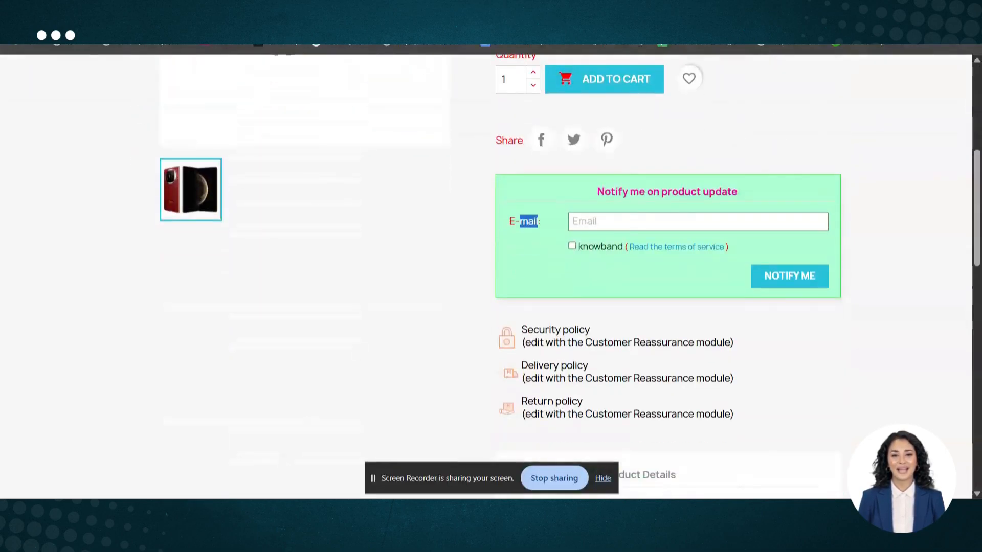
- Clear the English privacy policy text and page URL in the module settings and try to save
{"action": "left_click", "coordinate": [133, 445]}
{"action": "scroll", "coordinate": [593, 329], "scroll_direction": "down", "scroll_amount": 8}
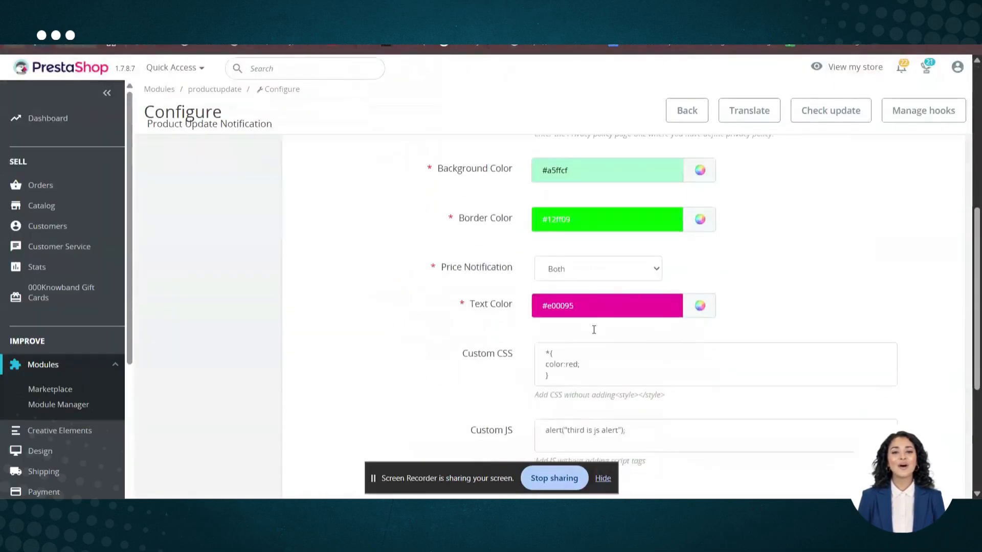
{"action": "scroll", "coordinate": [594, 329], "scroll_direction": "down", "scroll_amount": 3}
{"action": "scroll", "coordinate": [591, 329], "scroll_direction": "up", "scroll_amount": 10}
{"action": "scroll", "coordinate": [592, 332], "scroll_direction": "down", "scroll_amount": 4}
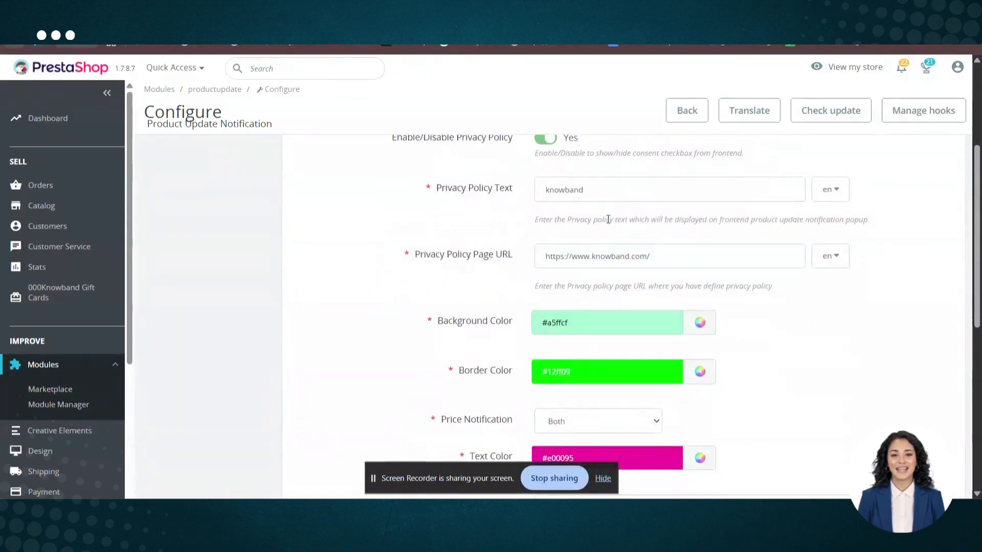
{"action": "left_click", "coordinate": [555, 197]}
{"action": "double_click", "coordinate": [555, 197]}
{"action": "key", "text": "BackSpace"}
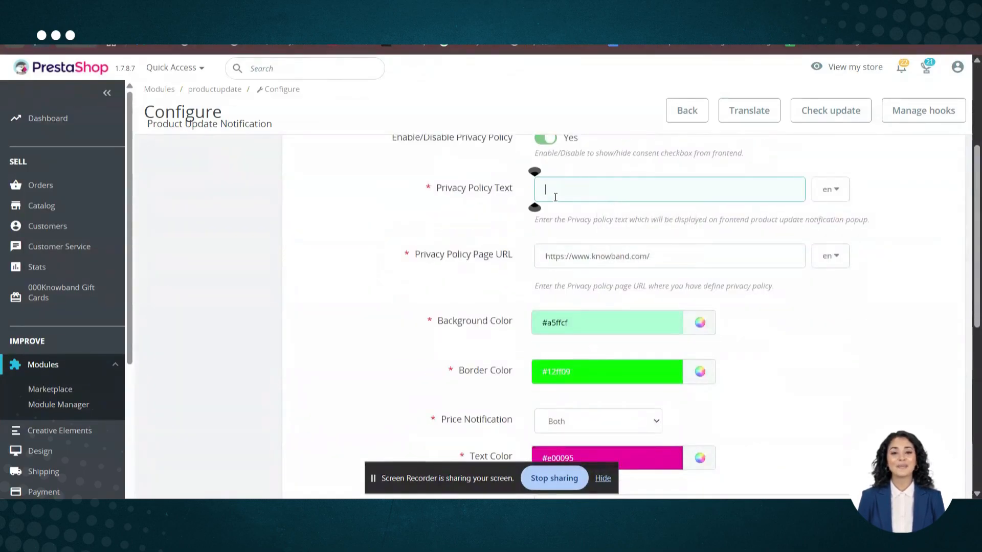
{"action": "triple_click", "coordinate": [559, 254]}
{"action": "key", "text": "BackSpace"}
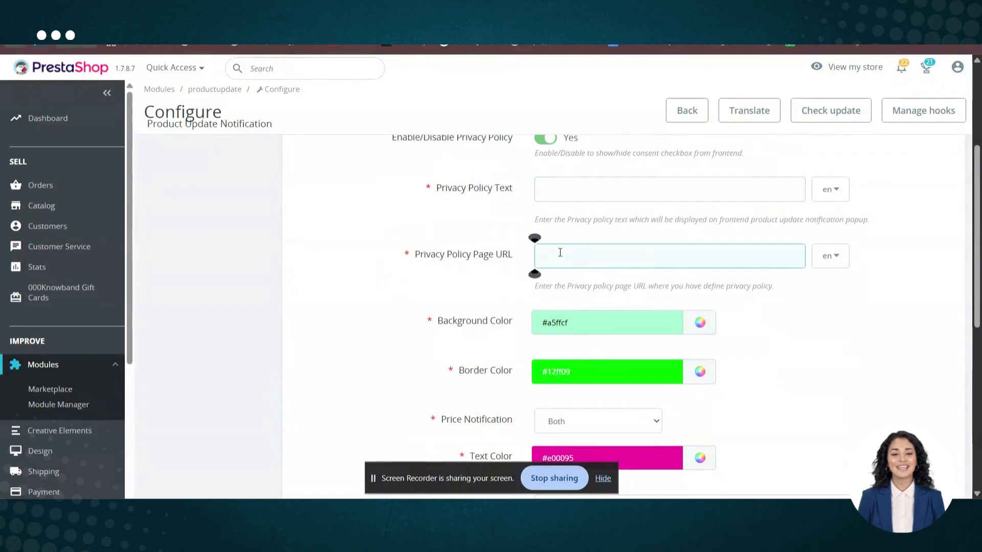
{"action": "scroll", "coordinate": [949, 400], "scroll_direction": "down", "scroll_amount": 2}
{"action": "scroll", "coordinate": [949, 401], "scroll_direction": "down", "scroll_amount": 3}
{"action": "left_click", "coordinate": [944, 439]}
{"action": "scroll", "coordinate": [680, 249], "scroll_direction": "up", "scroll_amount": 5}
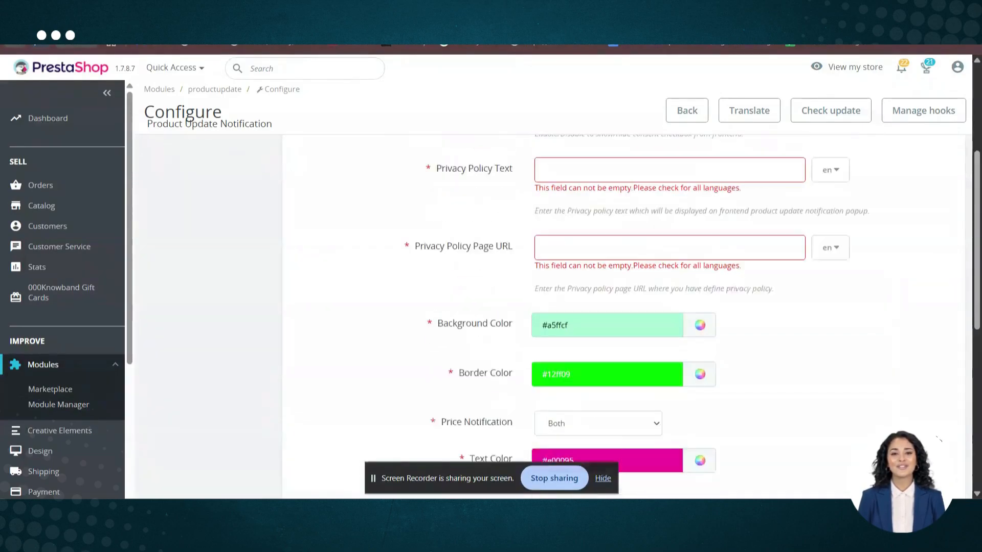
{"action": "left_click_drag", "start_coordinate": [743, 233], "coordinate": [634, 236]}
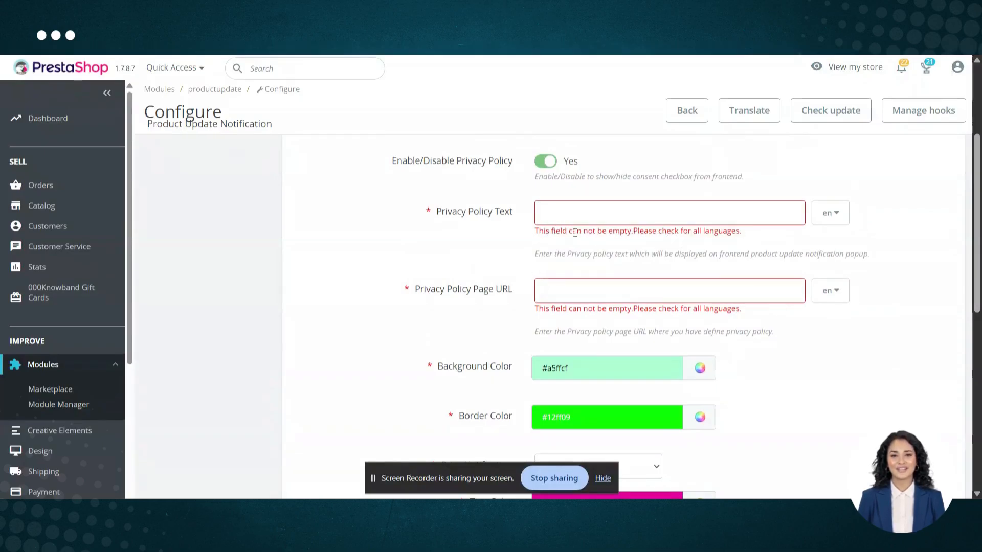
{"action": "left_click", "coordinate": [545, 161]}
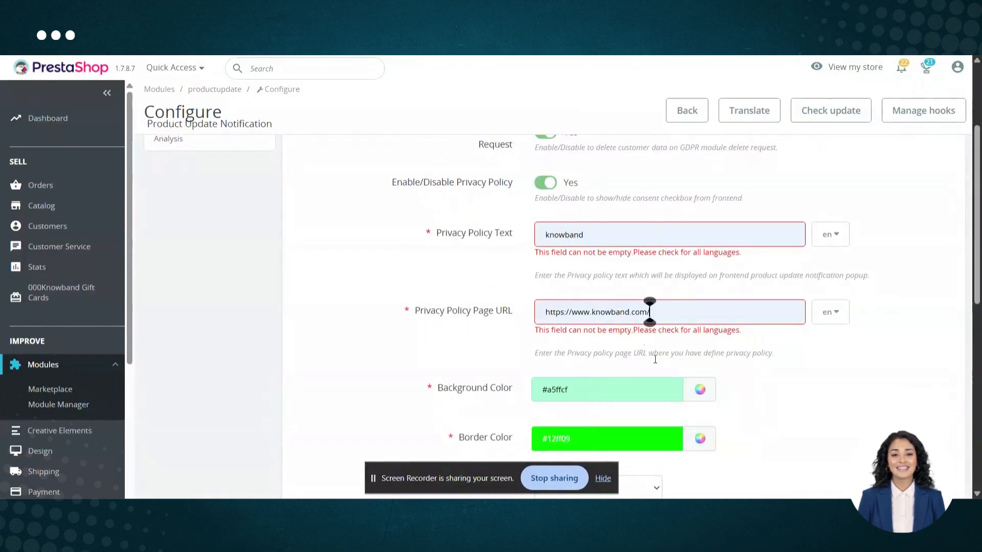
- Clear the text, border and background colors and try to save the settings
{"action": "scroll", "coordinate": [649, 327], "scroll_direction": "down", "scroll_amount": 5}
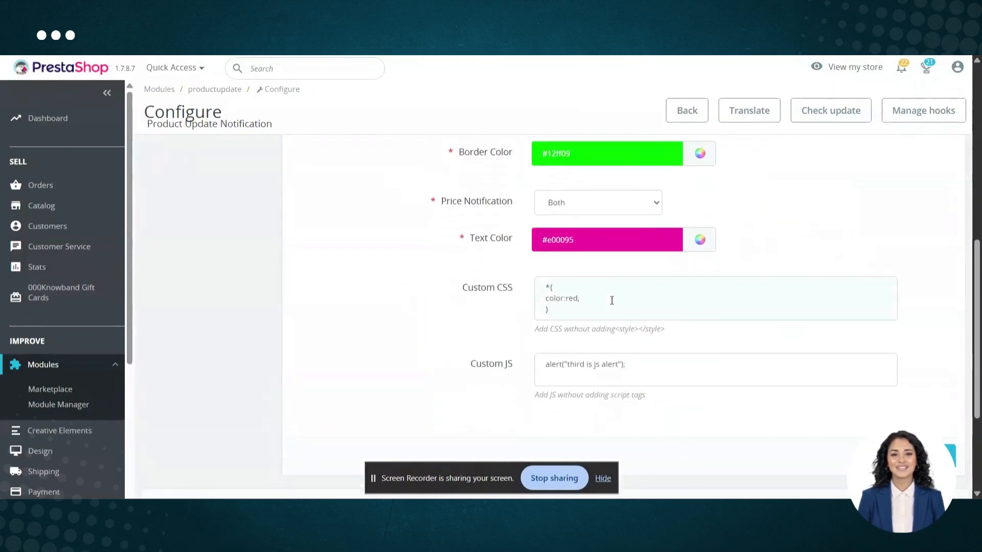
{"action": "scroll", "coordinate": [612, 301], "scroll_direction": "down", "scroll_amount": 1}
{"action": "scroll", "coordinate": [612, 300], "scroll_direction": "up", "scroll_amount": 2}
{"action": "left_click_drag", "start_coordinate": [576, 272], "coordinate": [523, 255]}
{"action": "key", "text": "BackSpace"}
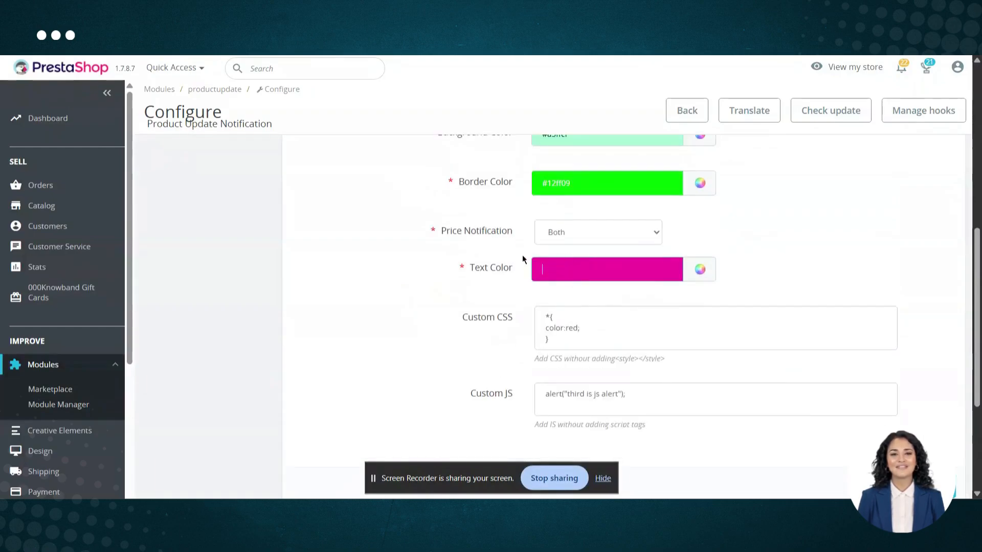
{"action": "left_click_drag", "start_coordinate": [588, 183], "coordinate": [540, 183]}
{"action": "key", "text": "BackSpace"}
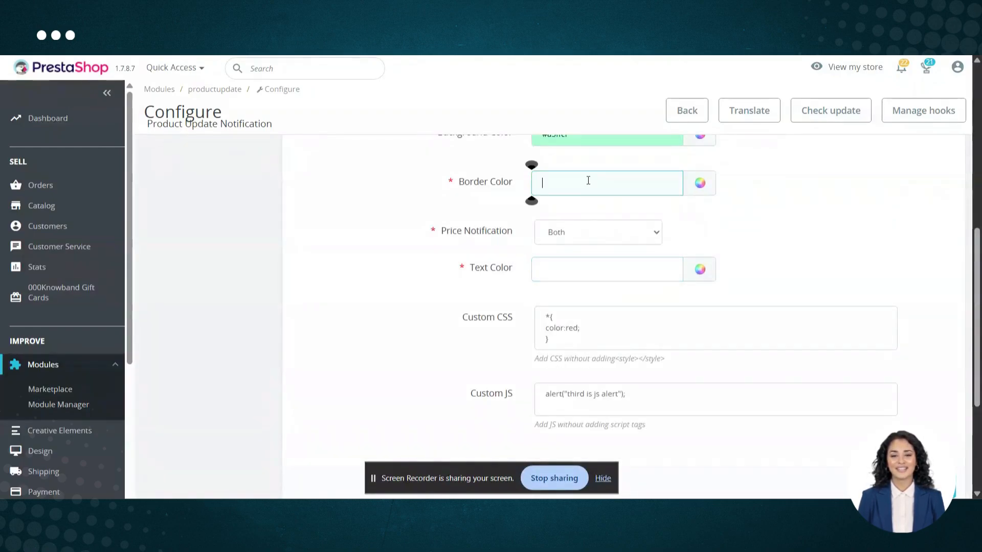
{"action": "scroll", "coordinate": [588, 180], "scroll_direction": "up", "scroll_amount": 1}
{"action": "left_click", "coordinate": [567, 195]}
{"action": "key", "text": "ctrl+a"}
{"action": "key", "text": "BackSpace"}
{"action": "scroll", "coordinate": [936, 299], "scroll_direction": "up", "scroll_amount": 1}
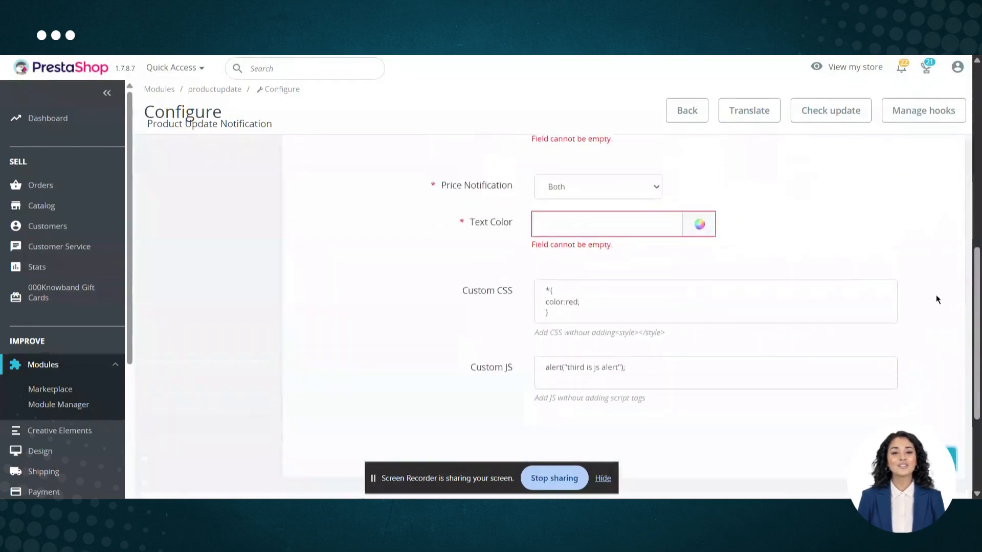
- Fill in 89765467u as background color, 908765 as border color and 987654 as text color, and save the general settings
{"action": "scroll", "coordinate": [630, 219], "scroll_direction": "up", "scroll_amount": 4}
{"action": "left_click", "coordinate": [597, 241]}
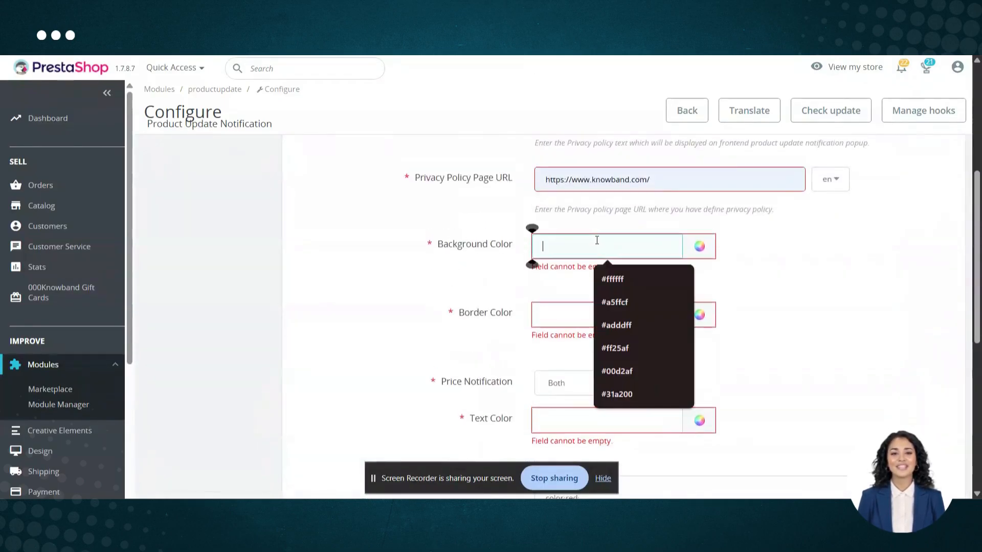
{"action": "type", "text": "89765467u"}
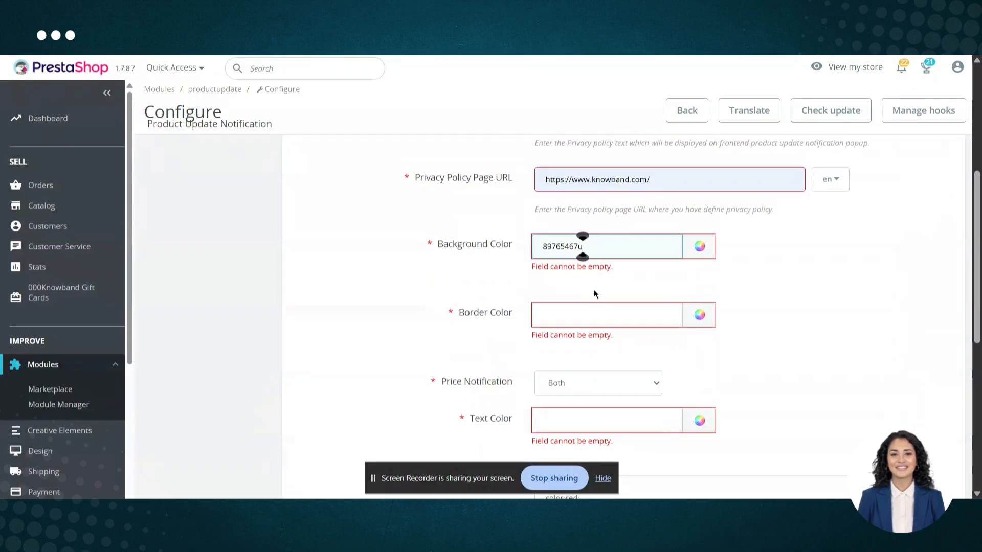
{"action": "left_click", "coordinate": [594, 312]}
{"action": "type", "text": "908765"}
{"action": "left_click", "coordinate": [590, 420]}
{"action": "type", "text": "9"}
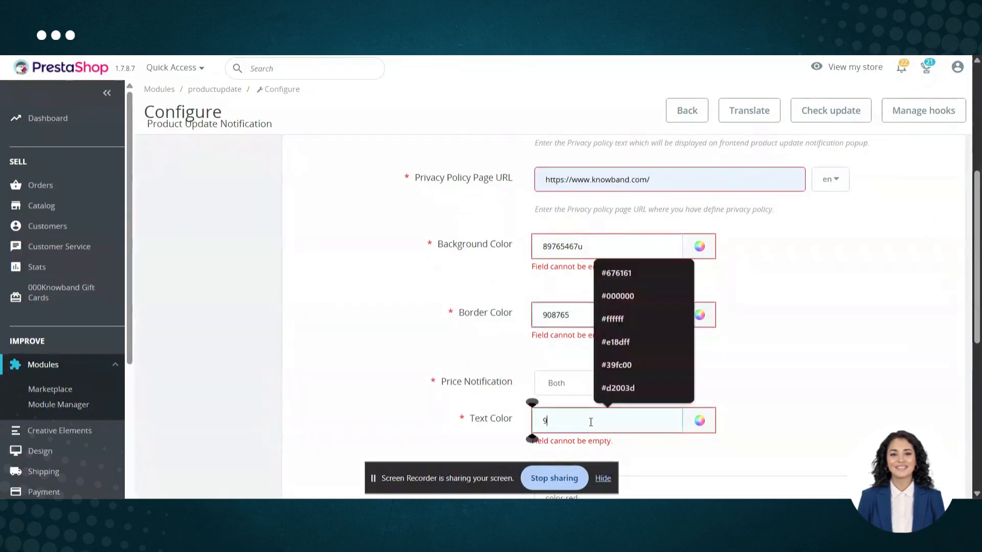
{"action": "type", "text": "87654"}
{"action": "scroll", "coordinate": [873, 391], "scroll_direction": "down", "scroll_amount": 4}
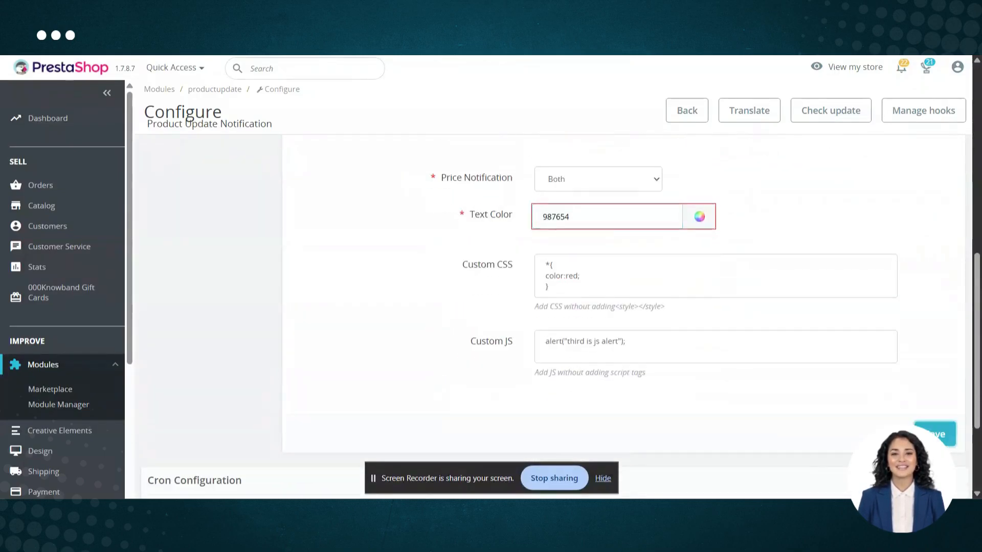
{"action": "scroll", "coordinate": [614, 307], "scroll_direction": "up", "scroll_amount": 4}
{"action": "left_click", "coordinate": [699, 221]}
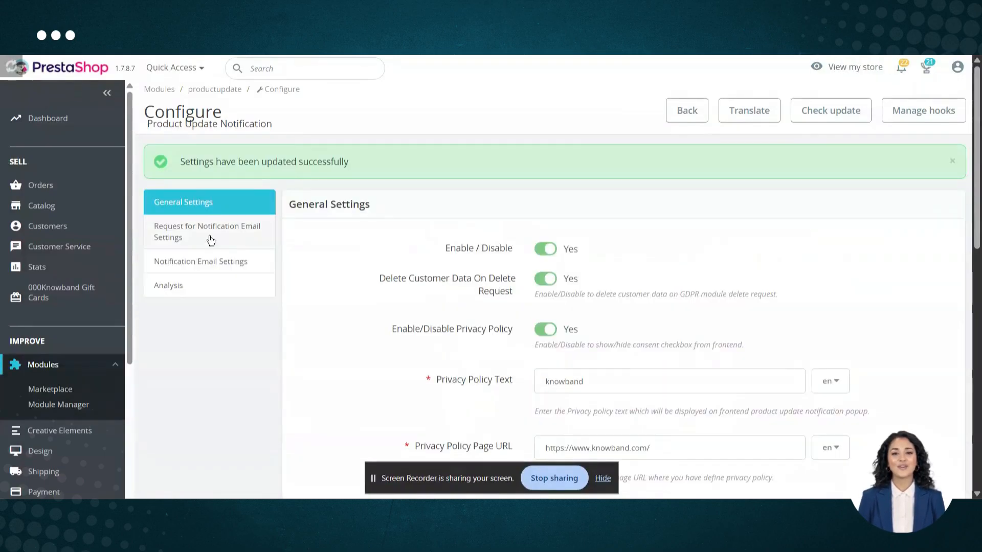
- Open the Request for Notification Email Settings and load the English (English) template
{"action": "left_click", "coordinate": [199, 227]}
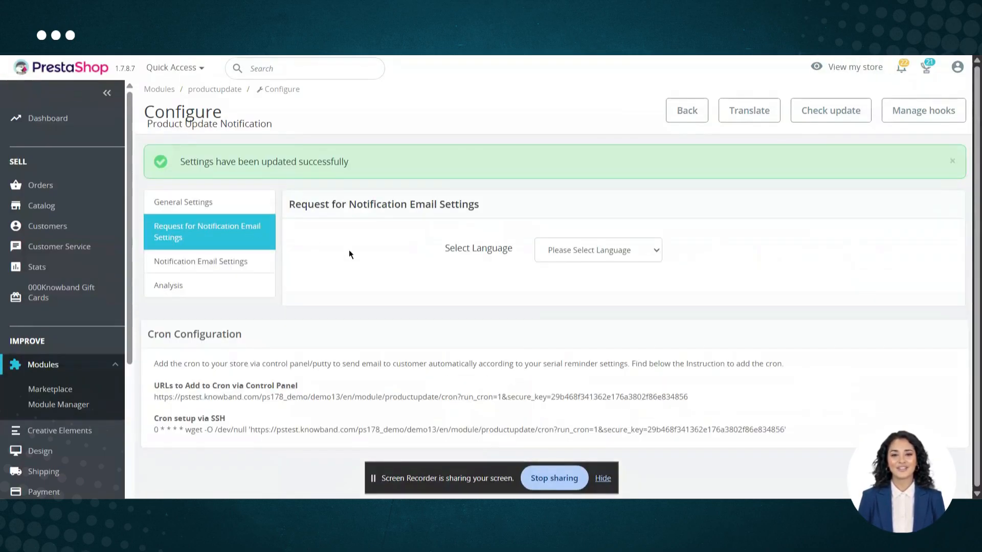
{"action": "left_click", "coordinate": [615, 251]}
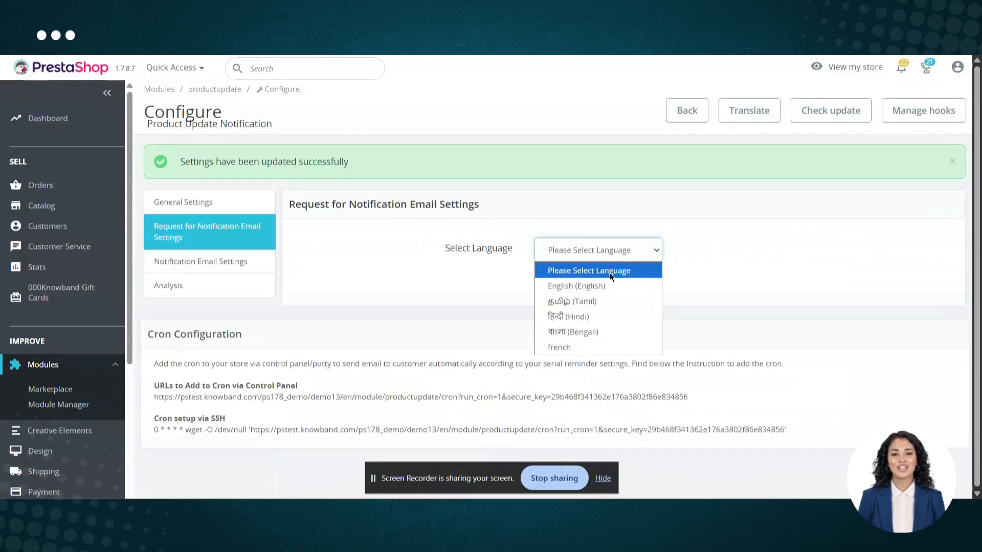
{"action": "left_click", "coordinate": [588, 289]}
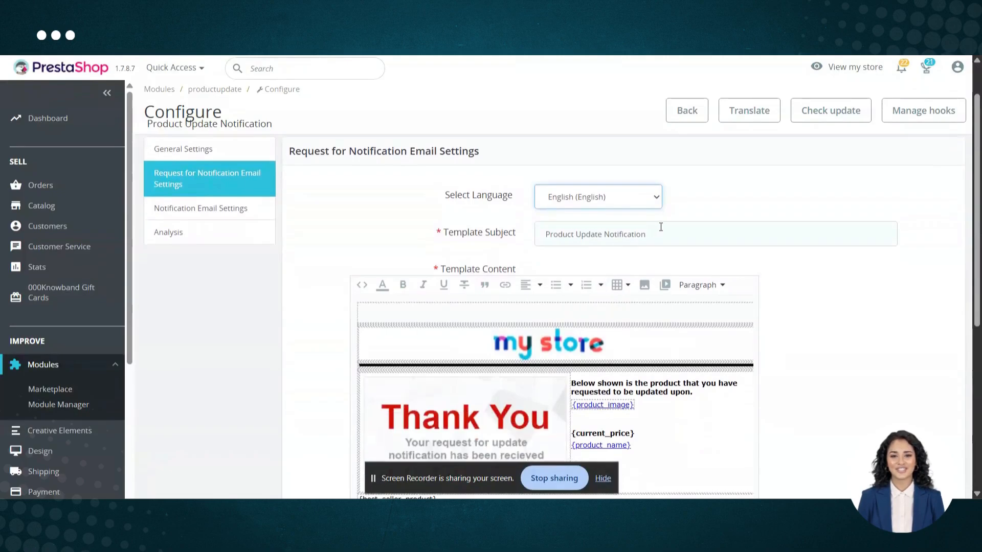
- Examine the subject and content of the English request-for-notification email template
{"action": "left_click", "coordinate": [664, 227]}
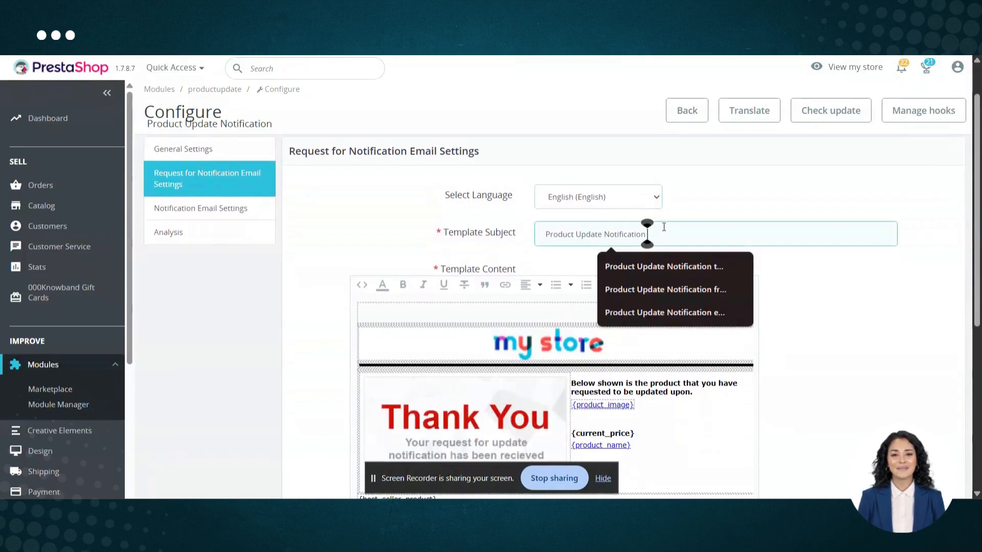
{"action": "left_click", "coordinate": [808, 311]}
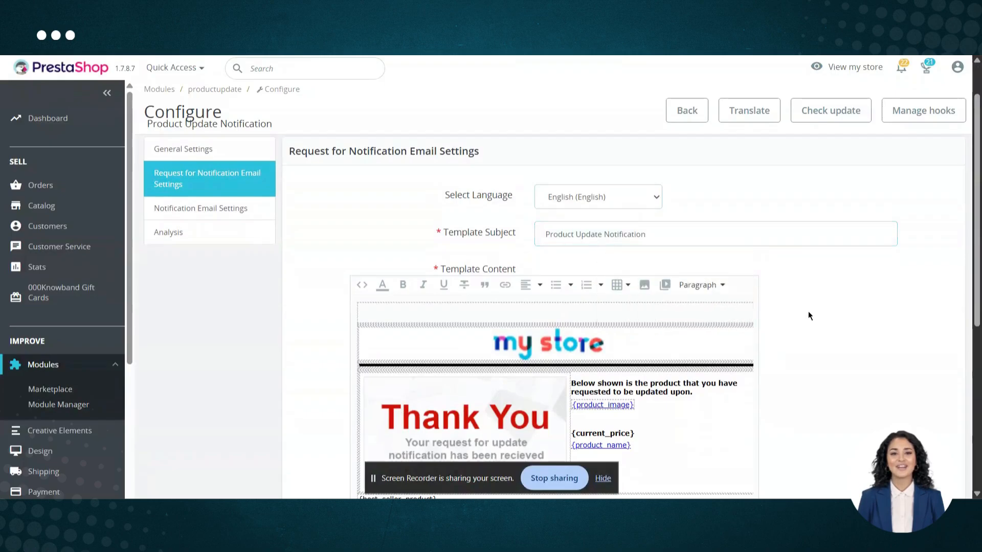
{"action": "scroll", "coordinate": [808, 310], "scroll_direction": "down", "scroll_amount": 5}
{"action": "scroll", "coordinate": [808, 311], "scroll_direction": "up", "scroll_amount": 1}
{"action": "scroll", "coordinate": [807, 311], "scroll_direction": "up", "scroll_amount": 3}
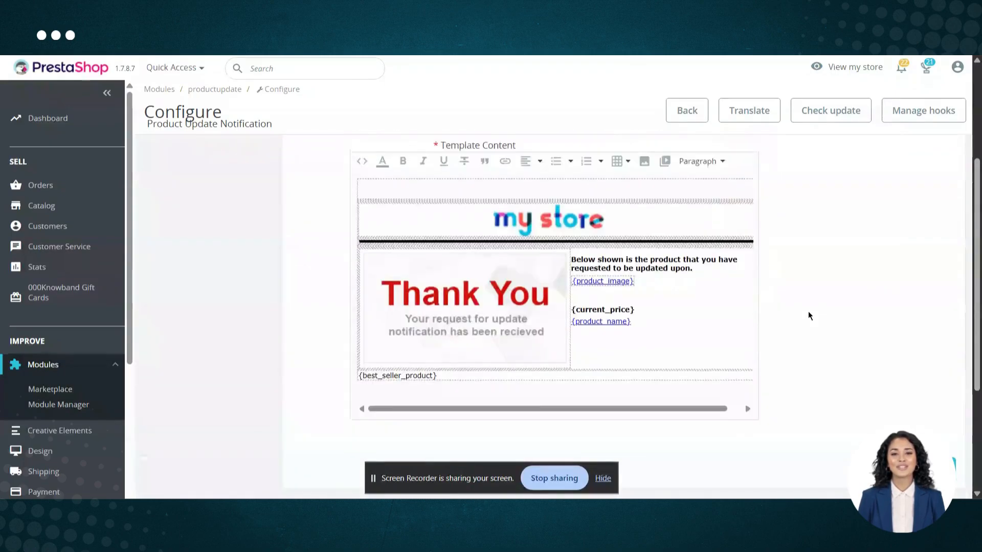
{"action": "scroll", "coordinate": [808, 311], "scroll_direction": "up", "scroll_amount": 1}
{"action": "scroll", "coordinate": [512, 317], "scroll_direction": "up", "scroll_amount": 3}
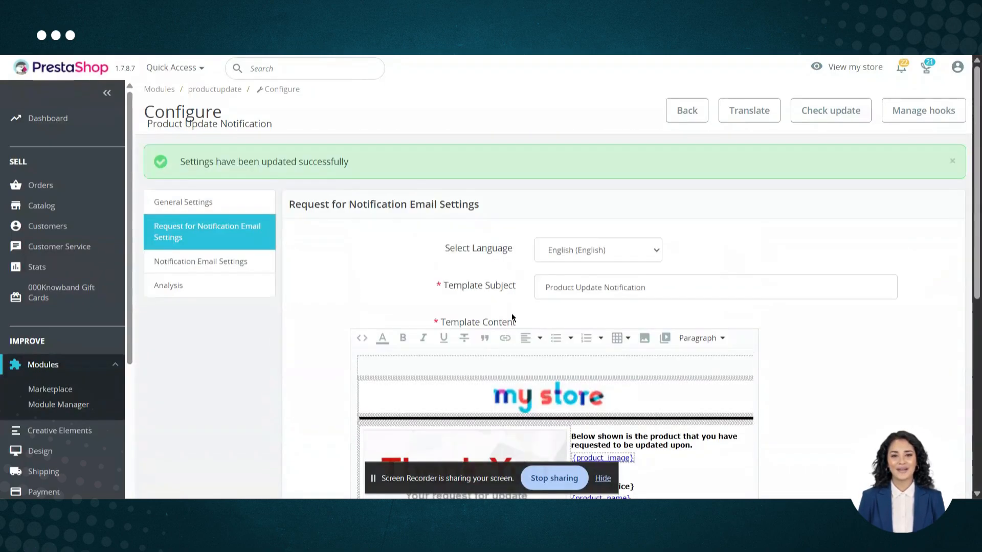
{"action": "scroll", "coordinate": [541, 316], "scroll_direction": "down", "scroll_amount": 5}
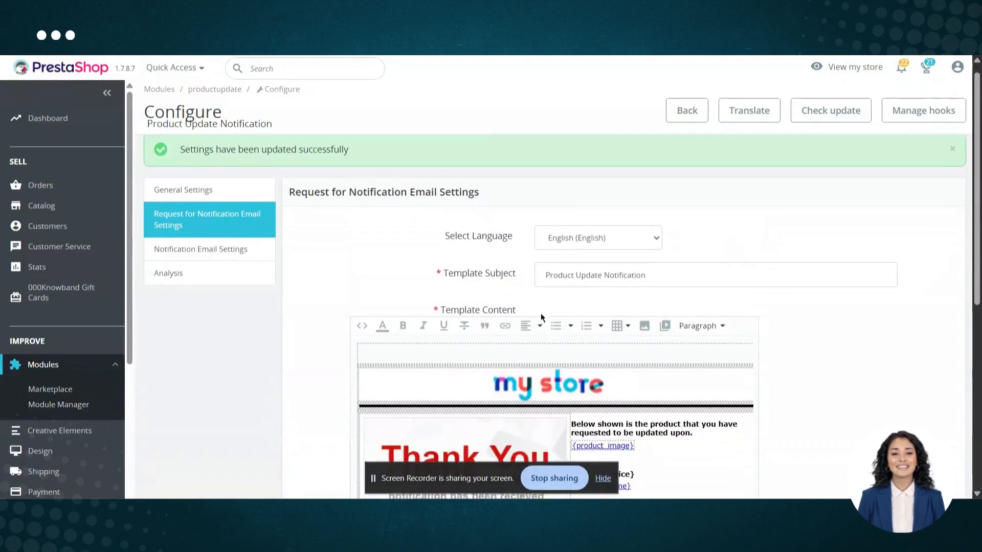
{"action": "scroll", "coordinate": [541, 316], "scroll_direction": "up", "scroll_amount": 5}
- Append englosh to the English request-for-notification template subject and save the template
{"action": "left_click", "coordinate": [688, 284]}
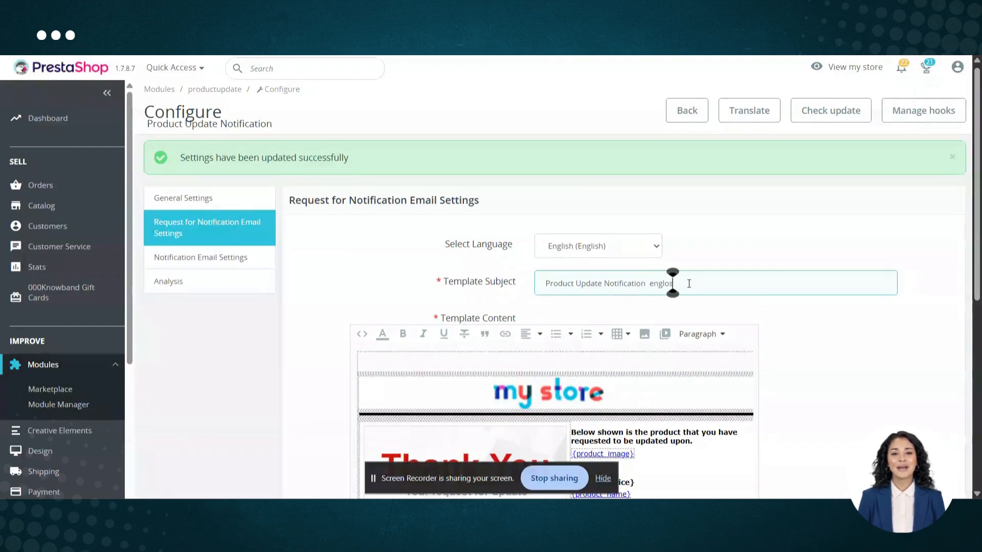
{"action": "scroll", "coordinate": [774, 297], "scroll_direction": "down", "scroll_amount": 5}
{"action": "left_click", "coordinate": [940, 335]}
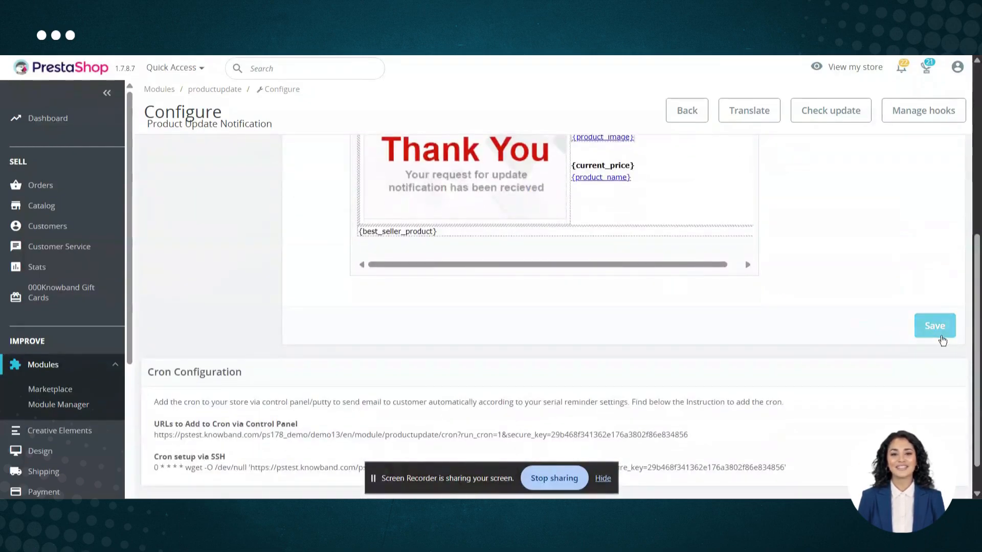
{"action": "scroll", "coordinate": [940, 335], "scroll_direction": "up", "scroll_amount": 4}
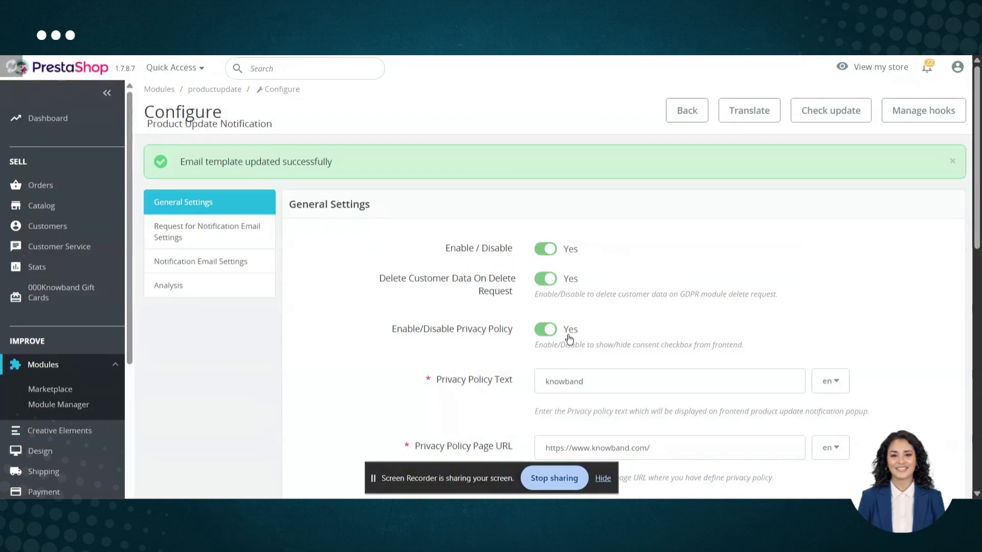
- Load the English template in the Notification Email Settings and append tesr to the quantity template subject
{"action": "left_click", "coordinate": [259, 270]}
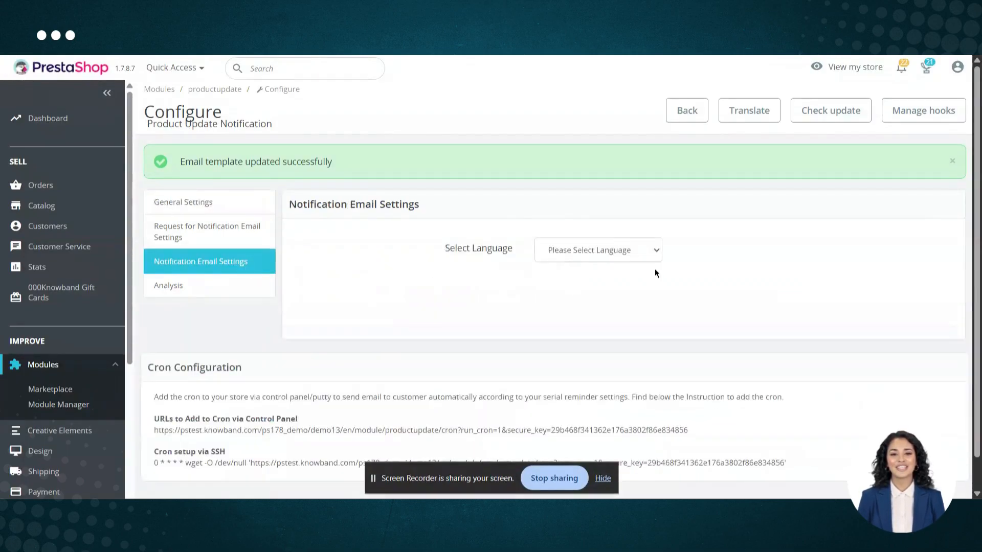
{"action": "left_click", "coordinate": [639, 250]}
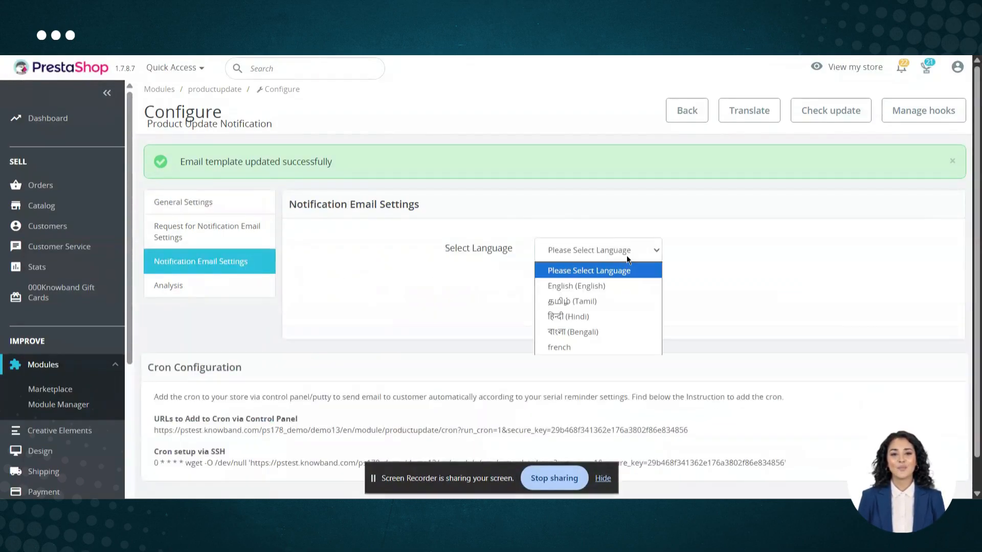
{"action": "left_click", "coordinate": [602, 288]}
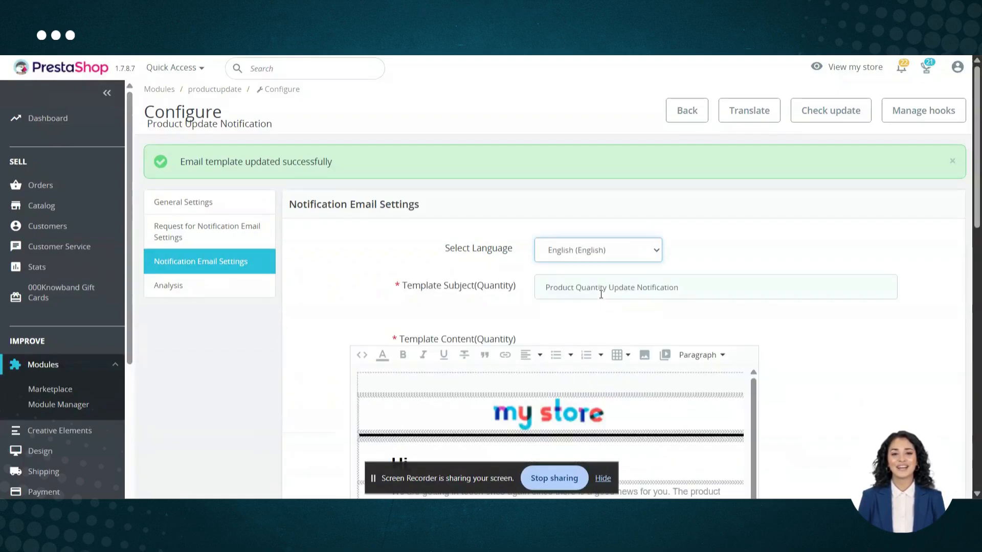
{"action": "left_click", "coordinate": [710, 286]}
{"action": "type", "text": "test"}
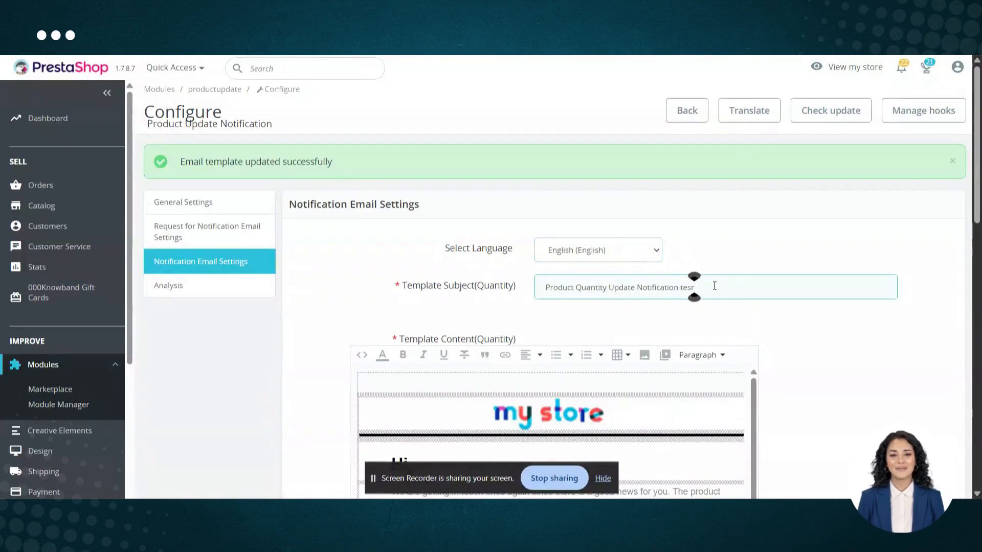
- Append twst to the price template subject and save the notification email templates
{"action": "scroll", "coordinate": [814, 329], "scroll_direction": "down", "scroll_amount": 7}
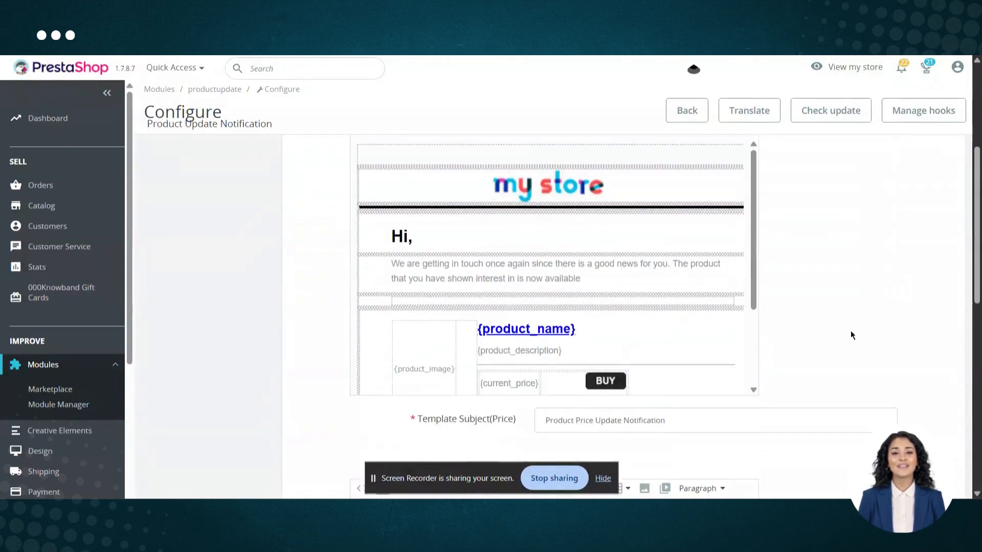
{"action": "left_click", "coordinate": [771, 301]}
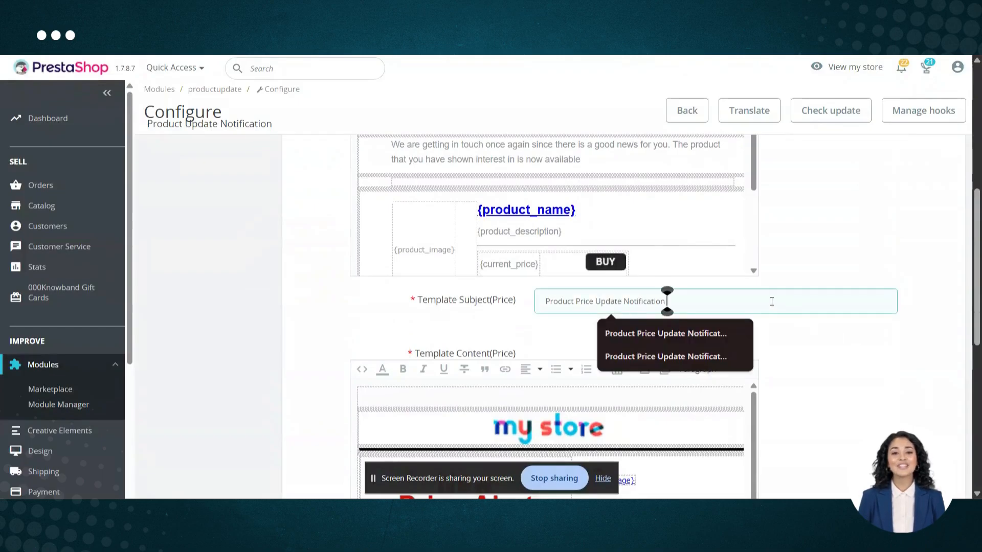
{"action": "type", "text": "twst"}
{"action": "scroll", "coordinate": [808, 305], "scroll_direction": "down", "scroll_amount": 8}
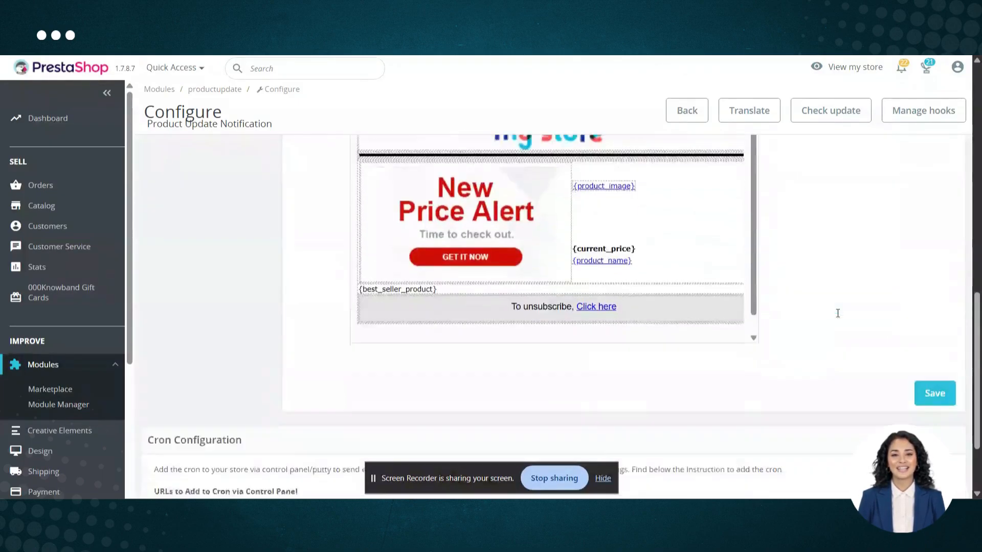
{"action": "scroll", "coordinate": [936, 366], "scroll_direction": "up", "scroll_amount": 11}
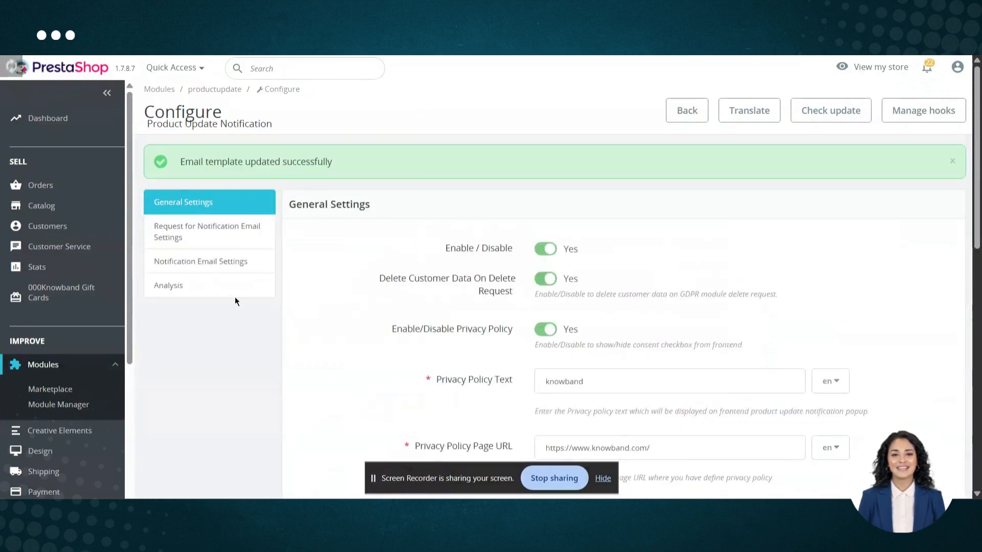
- Open the module's Analysis section and examine the graph and the subscribed customers table
{"action": "left_click", "coordinate": [182, 287]}
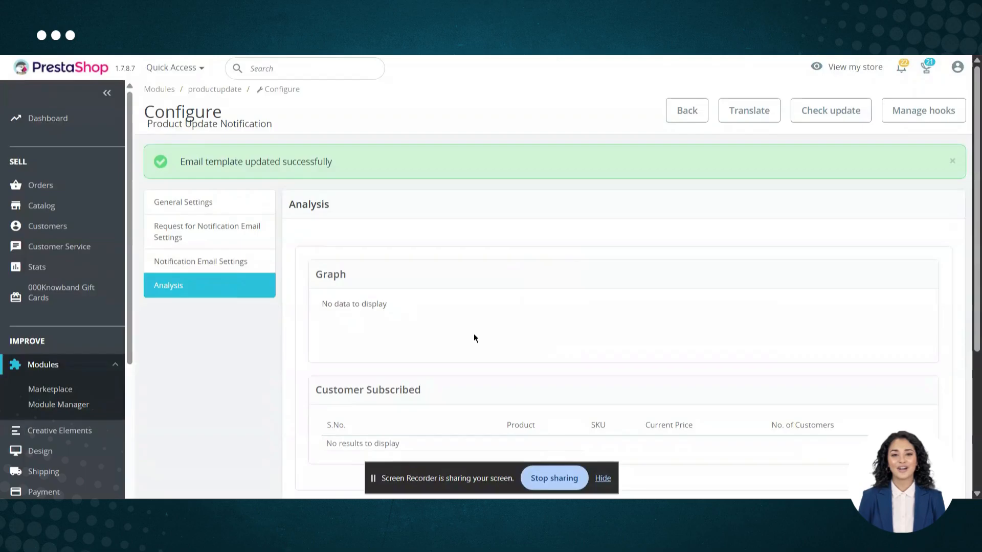
{"action": "scroll", "coordinate": [473, 335], "scroll_direction": "down", "scroll_amount": 5}
{"action": "scroll", "coordinate": [473, 336], "scroll_direction": "up", "scroll_amount": 3}
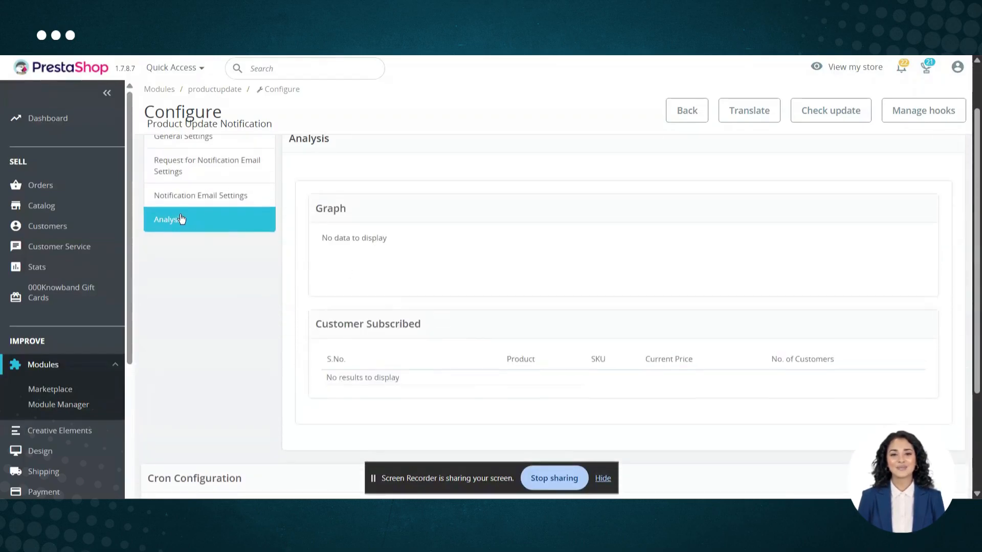
{"action": "scroll", "coordinate": [324, 287], "scroll_direction": "down", "scroll_amount": 1}
{"action": "scroll", "coordinate": [514, 285], "scroll_direction": "up", "scroll_amount": 3}
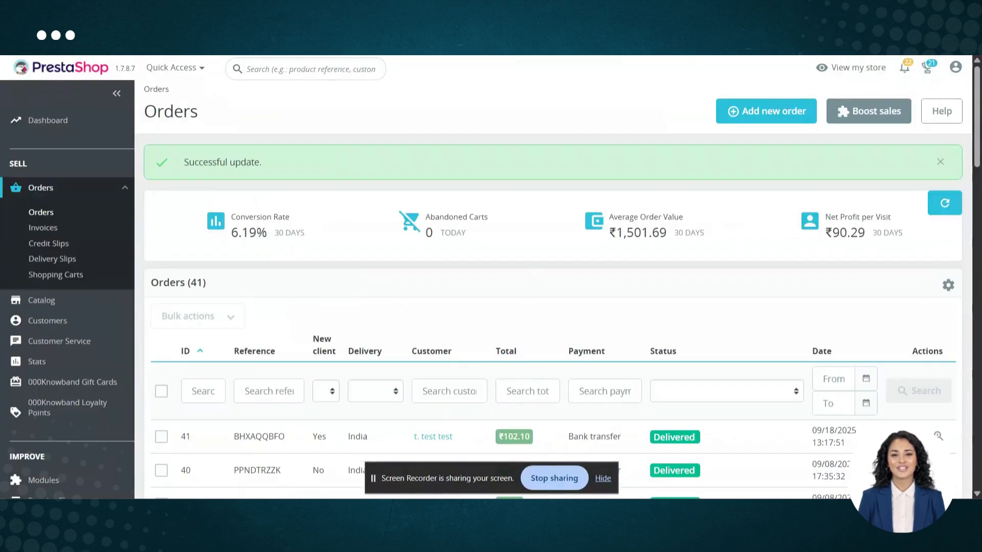
- On the storefront product page, enter the customer's e-mail, accept the knowband privacy policy and submit the product update notification request
{"action": "key", "text": "alt+Tab"}
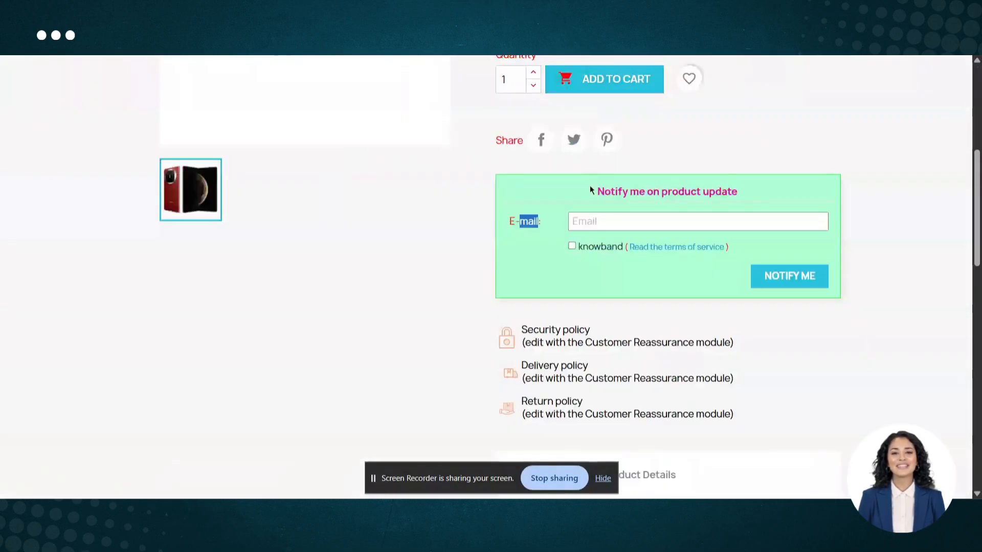
{"action": "left_click", "coordinate": [595, 220]}
{"action": "left_click", "coordinate": [510, 224]}
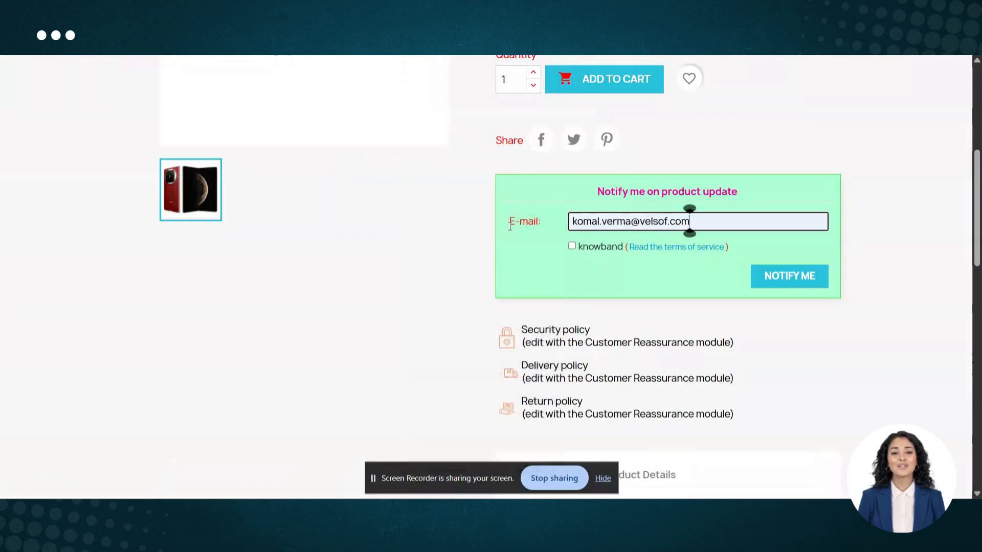
{"action": "left_click", "coordinate": [572, 246]}
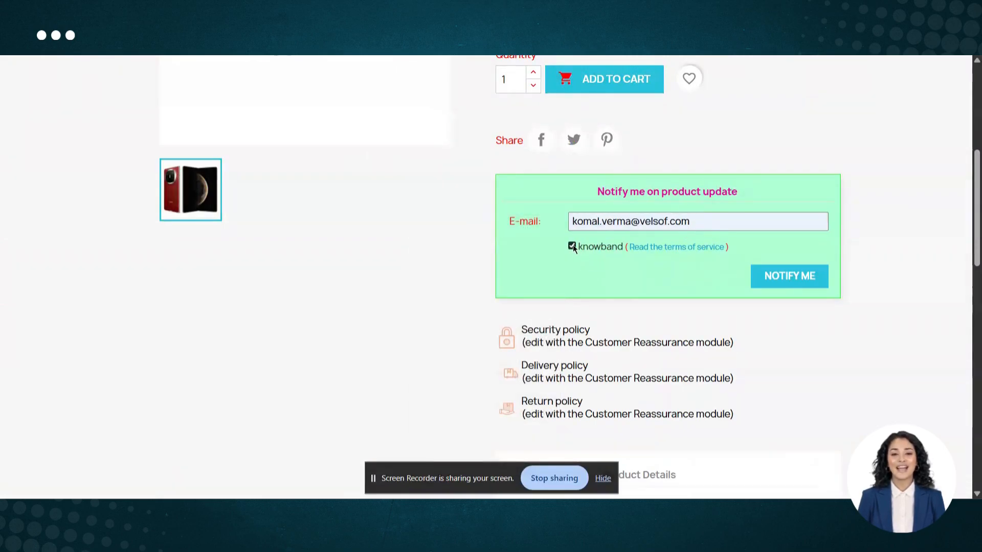
{"action": "scroll", "coordinate": [578, 248], "scroll_direction": "up", "scroll_amount": 3}
{"action": "scroll", "coordinate": [741, 317], "scroll_direction": "down", "scroll_amount": 2}
{"action": "left_click", "coordinate": [789, 324]}
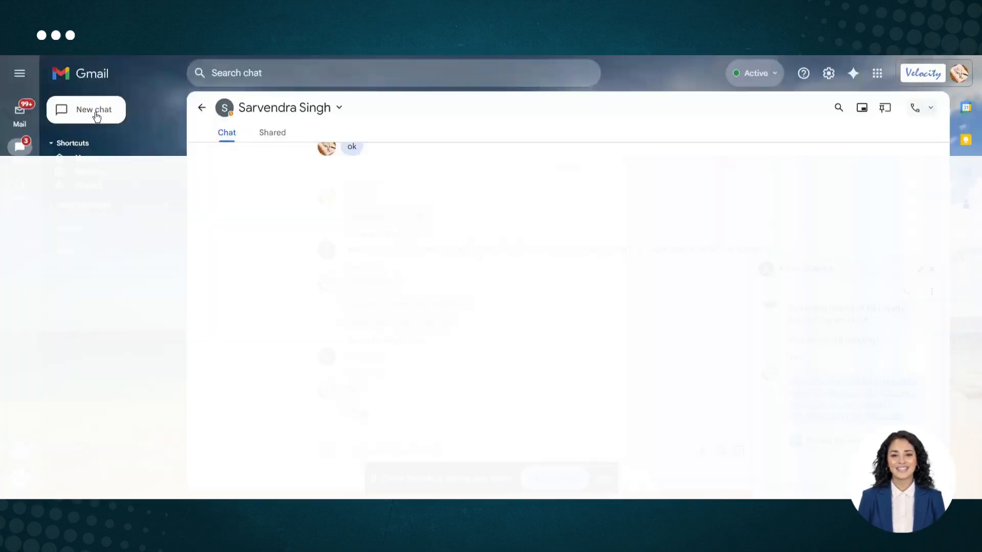
- In the Gmail inbox, open the Product Update Notification englosh email from PS Backup Store and check its subject and content
{"action": "mouse_move", "coordinate": [19, 113]}
{"action": "left_click", "coordinate": [82, 136]}
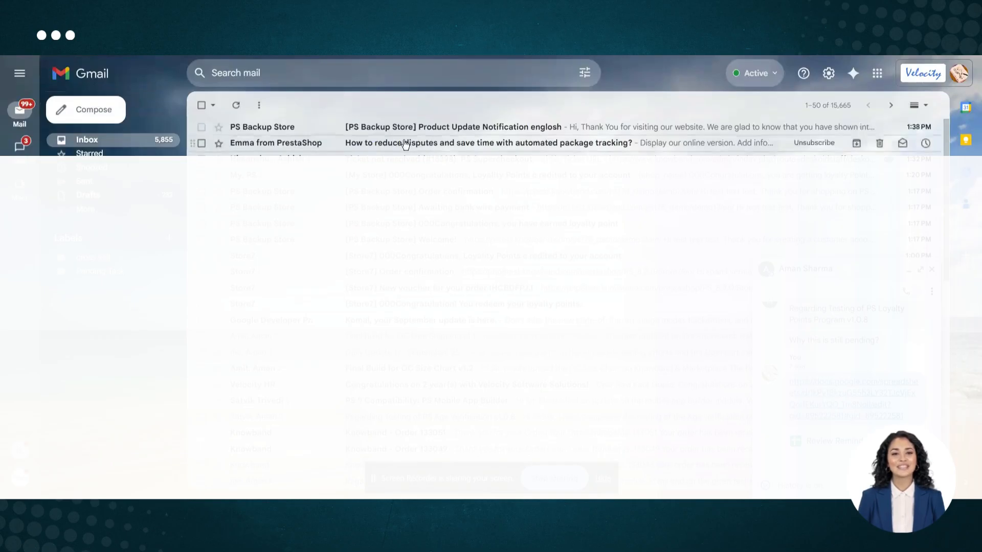
{"action": "left_click", "coordinate": [502, 132]}
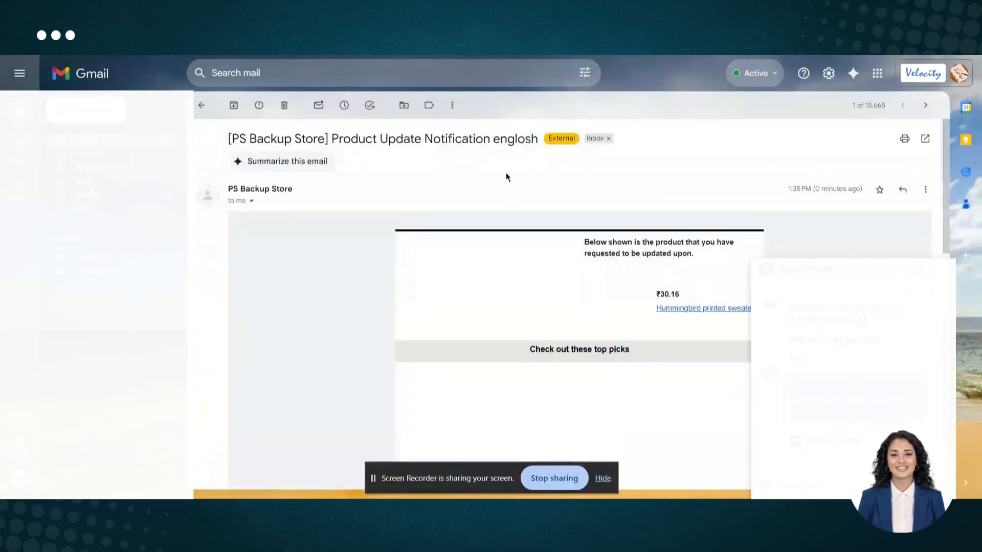
{"action": "triple_click", "coordinate": [503, 137]}
{"action": "left_click", "coordinate": [503, 137]}
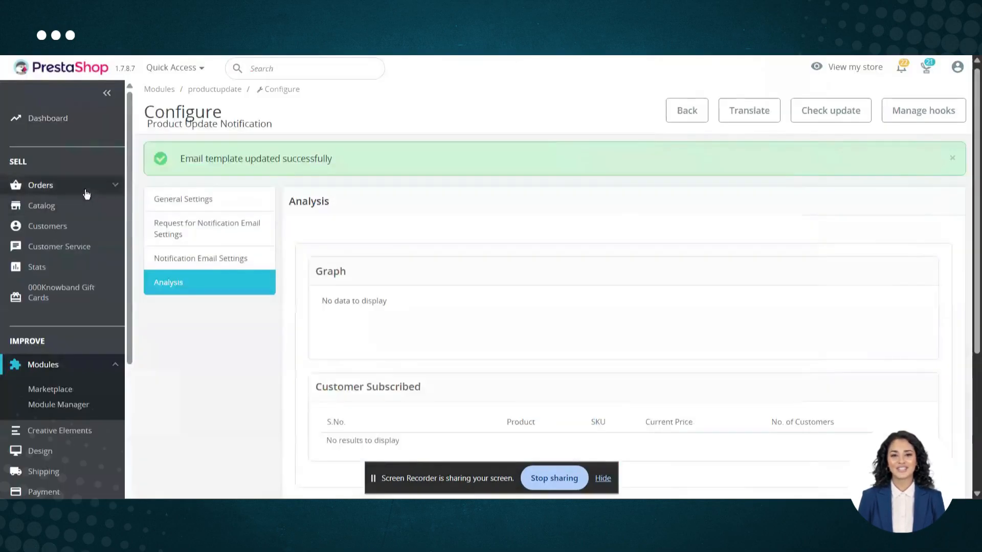
- Open the catalog's product list and select the Hummingbird printed sweater
{"action": "left_click", "coordinate": [82, 191]}
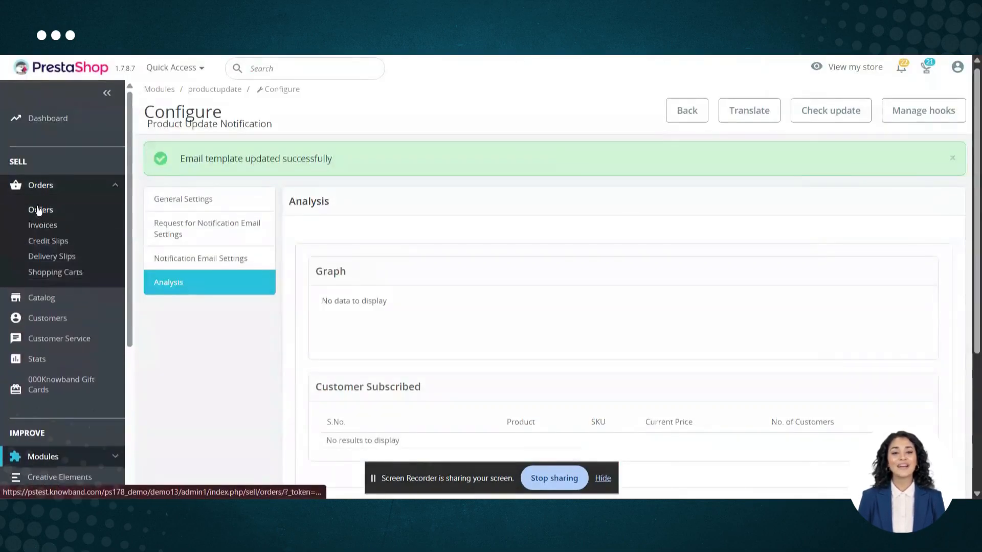
{"action": "left_click", "coordinate": [47, 299]}
{"action": "left_click", "coordinate": [46, 300]}
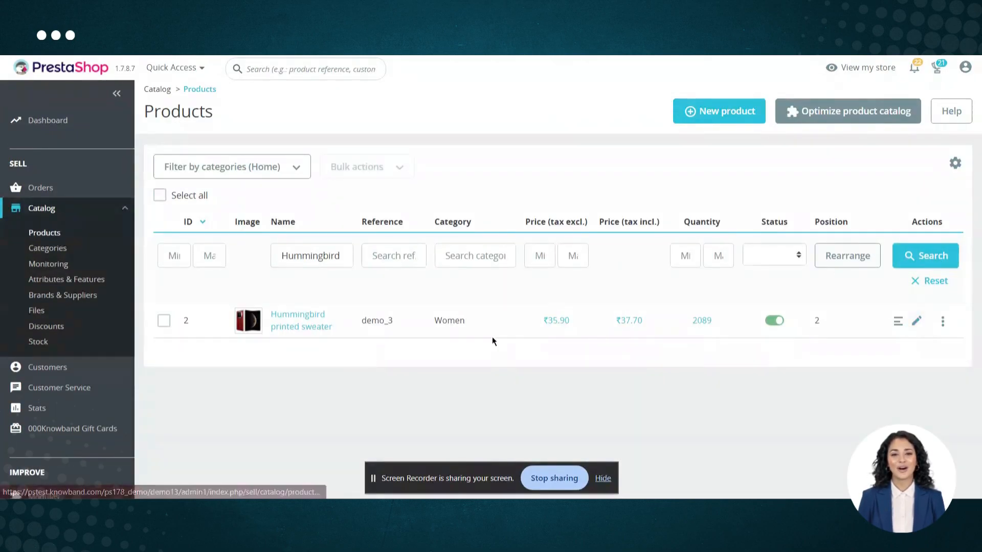
{"action": "left_click", "coordinate": [492, 337]}
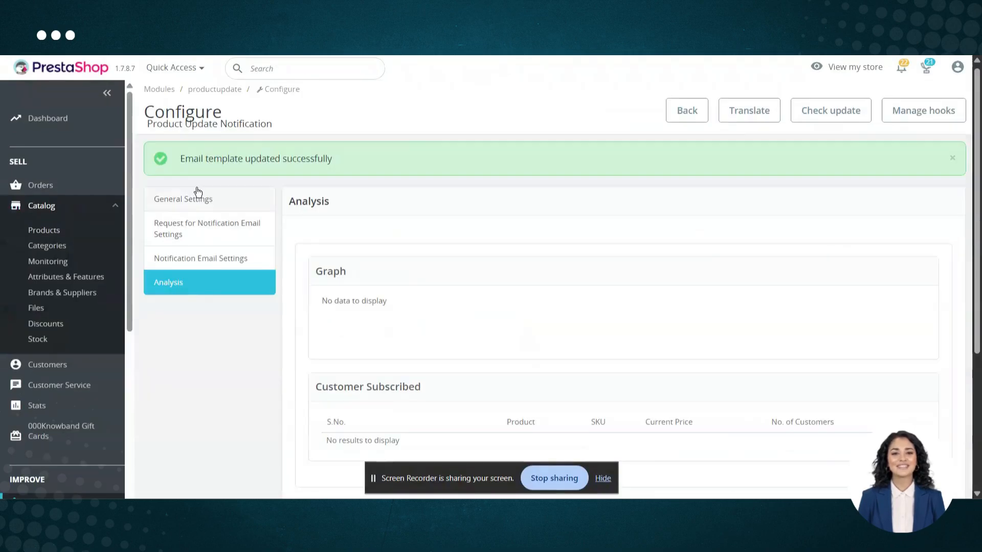
- From the module's General Settings, run the control panel cron URL under Cron Configuration and check how many mails were sent
{"action": "left_click", "coordinate": [198, 193]}
{"action": "scroll", "coordinate": [491, 287], "scroll_direction": "down", "scroll_amount": 10}
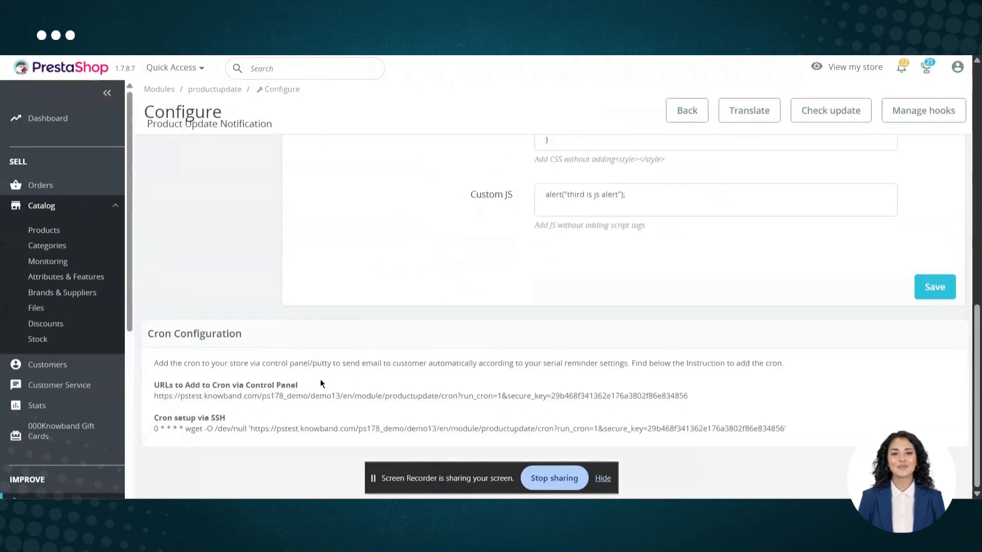
{"action": "triple_click", "coordinate": [302, 392]}
{"action": "right_click", "coordinate": [301, 391]}
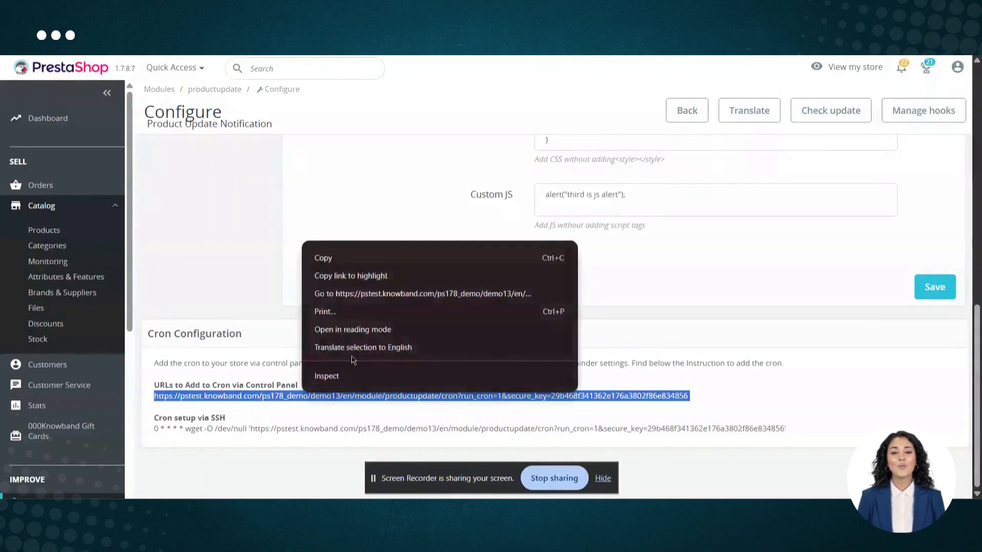
{"action": "left_click", "coordinate": [373, 294]}
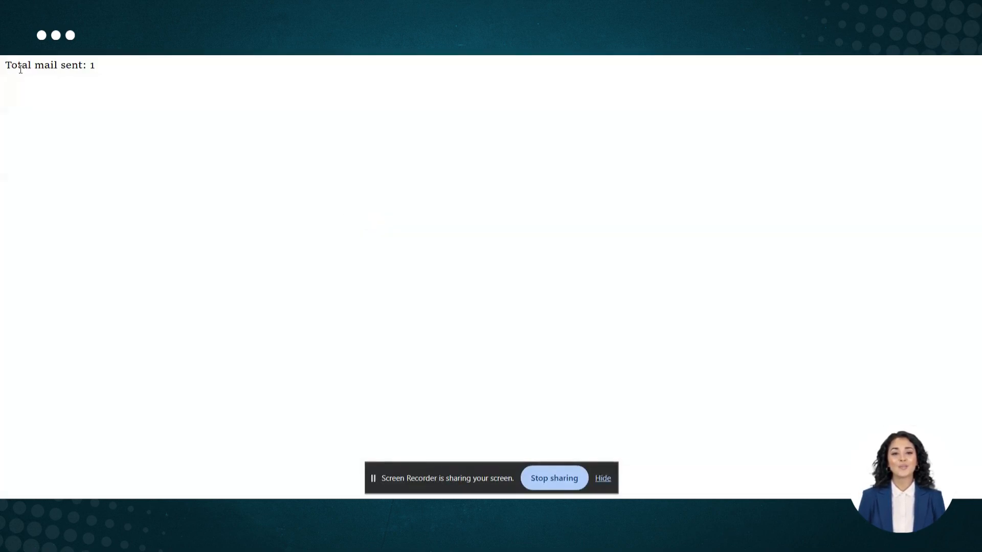
{"action": "left_click_drag", "start_coordinate": [95, 65], "coordinate": [11, 65]}
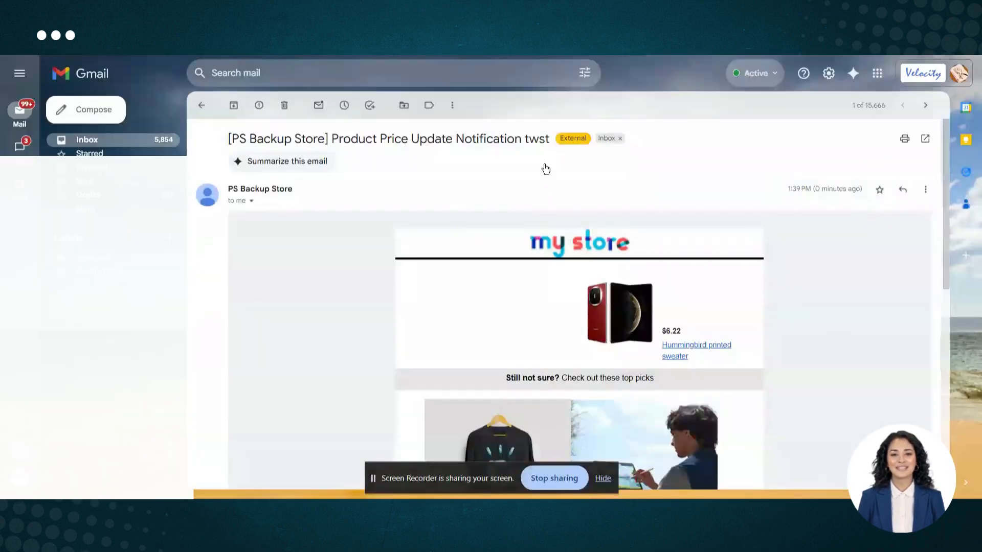
- Check the subject and content of the Product Price Update Notification twst email in Gmail
{"action": "double_click", "coordinate": [536, 139]}
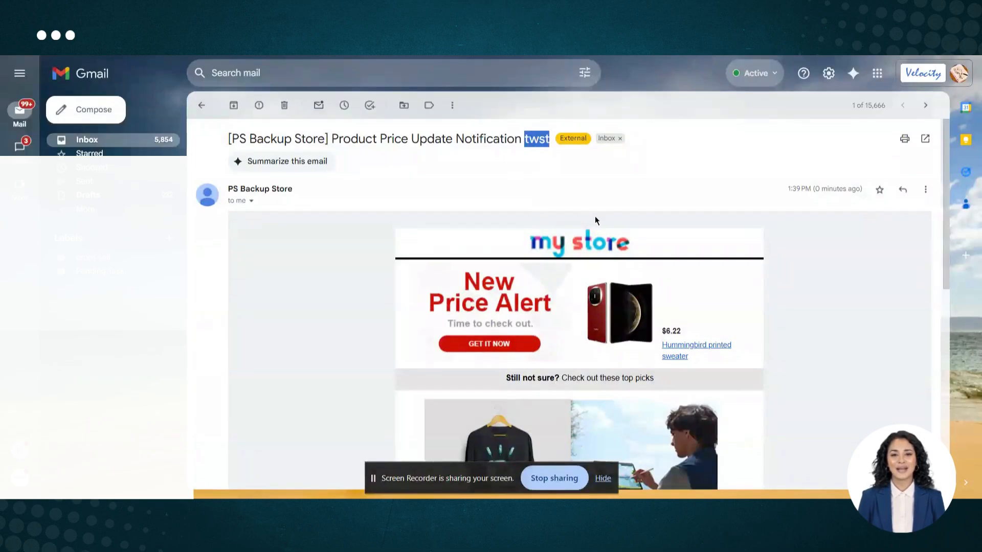
{"action": "scroll", "coordinate": [595, 220], "scroll_direction": "down", "scroll_amount": 1}
{"action": "scroll", "coordinate": [701, 292], "scroll_direction": "down", "scroll_amount": 10}
{"action": "scroll", "coordinate": [721, 290], "scroll_direction": "up", "scroll_amount": 12}
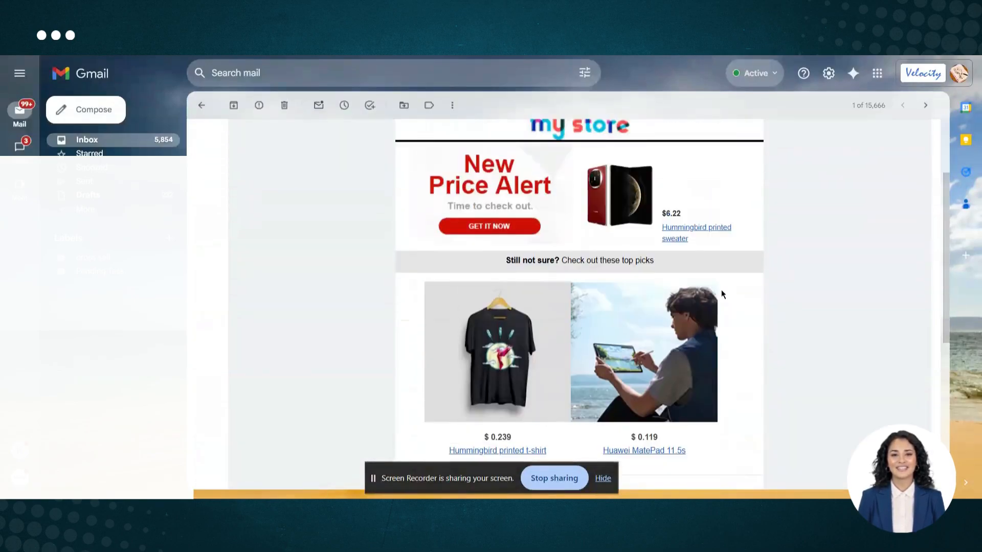
- Open the Hummingbird printed sweater from the price alert email and check its price on the storefront
{"action": "left_click", "coordinate": [662, 342]}
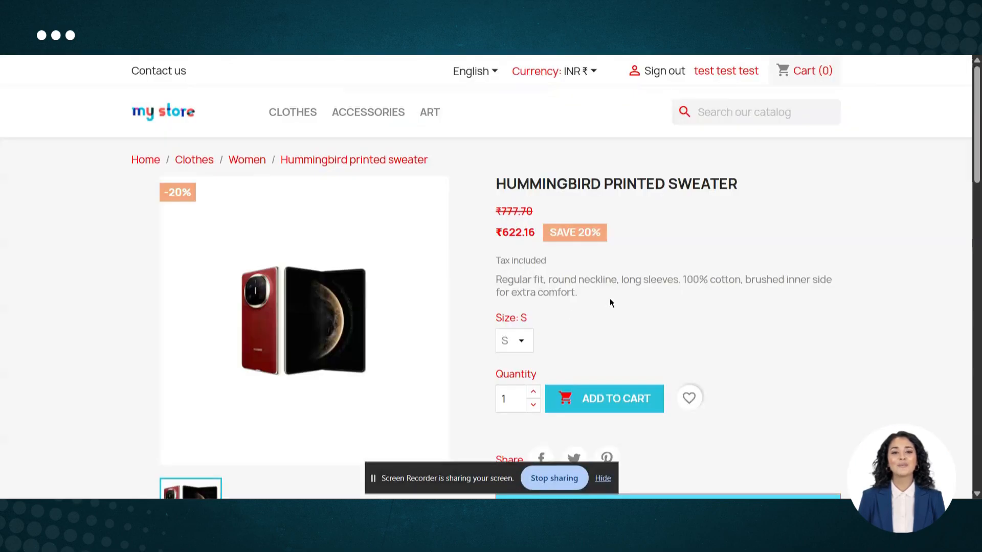
{"action": "scroll", "coordinate": [608, 299], "scroll_direction": "down", "scroll_amount": 2}
{"action": "scroll", "coordinate": [954, 149], "scroll_direction": "up", "scroll_amount": 2}
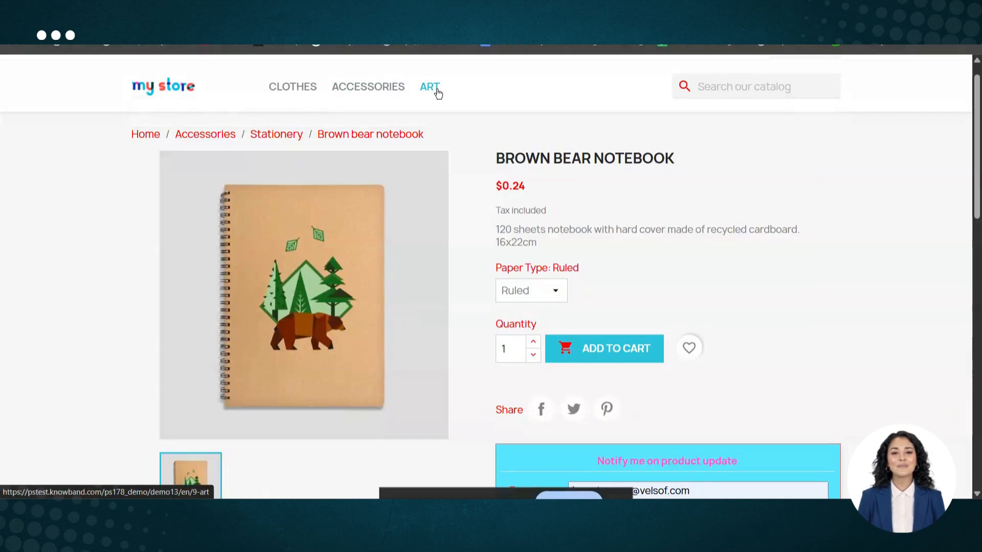
- Open The Adventure Begins Framed Poster from the storefront's Art category and dismiss the JavaScript alert
{"action": "left_click", "coordinate": [438, 93]}
{"action": "scroll", "coordinate": [438, 92], "scroll_direction": "up", "scroll_amount": 1}
{"action": "scroll", "coordinate": [526, 329], "scroll_direction": "down", "scroll_amount": 4}
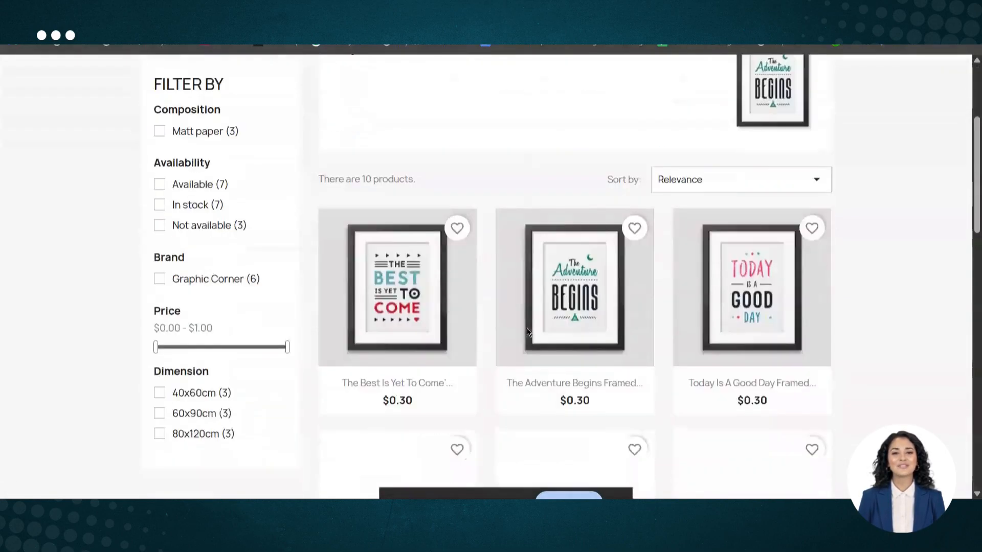
{"action": "left_click", "coordinate": [577, 307]}
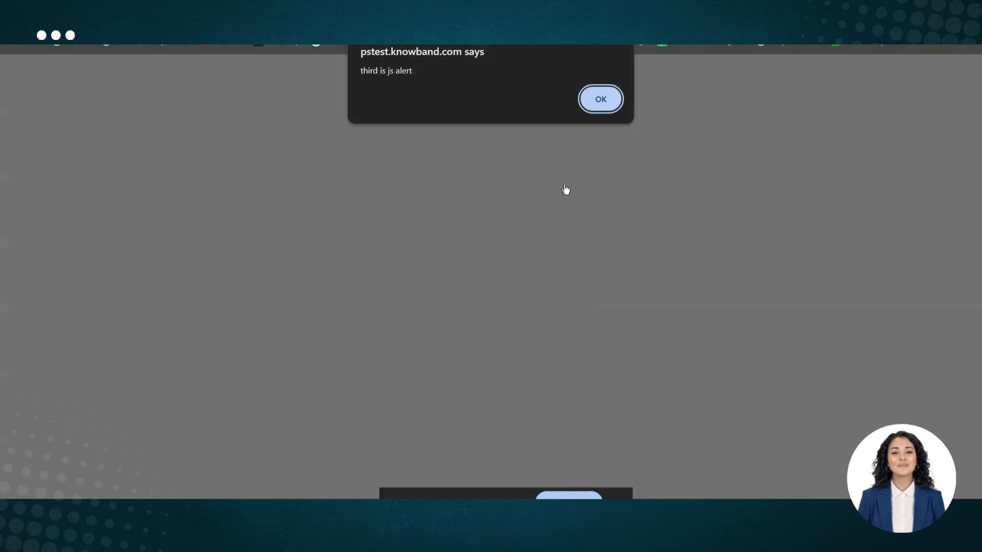
{"action": "left_click", "coordinate": [599, 102]}
{"action": "scroll", "coordinate": [587, 237], "scroll_direction": "down", "scroll_amount": 2}
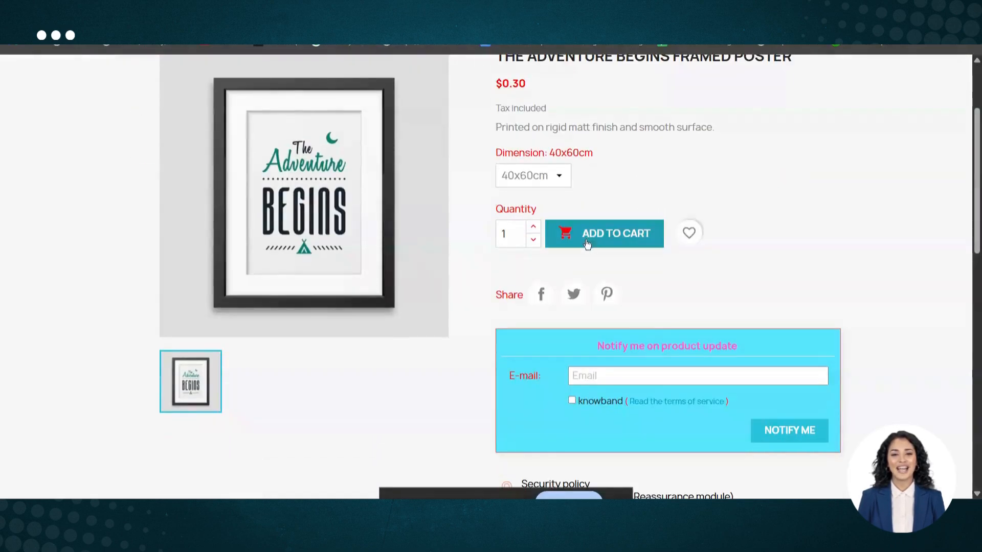
- Enter the customer's e-mail, accept the knowband terms and submit the update notification request for the framed poster
{"action": "left_click", "coordinate": [614, 375]}
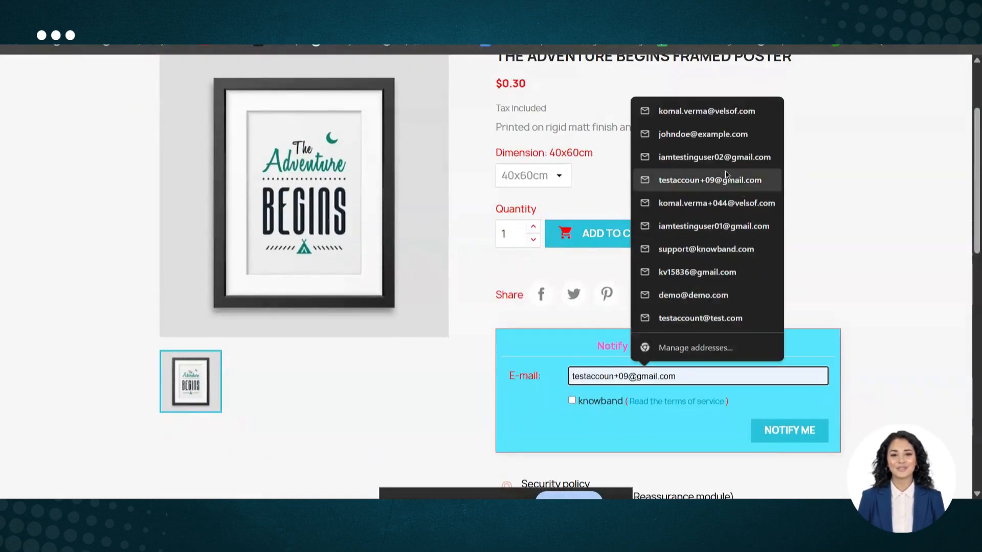
{"action": "left_click", "coordinate": [700, 108]}
{"action": "left_click", "coordinate": [575, 400]}
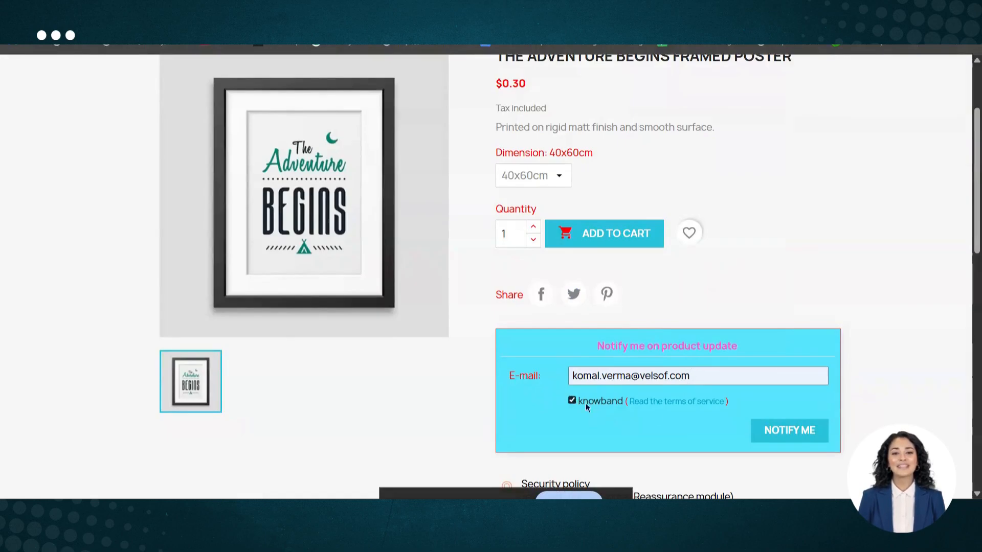
{"action": "left_click", "coordinate": [796, 426]}
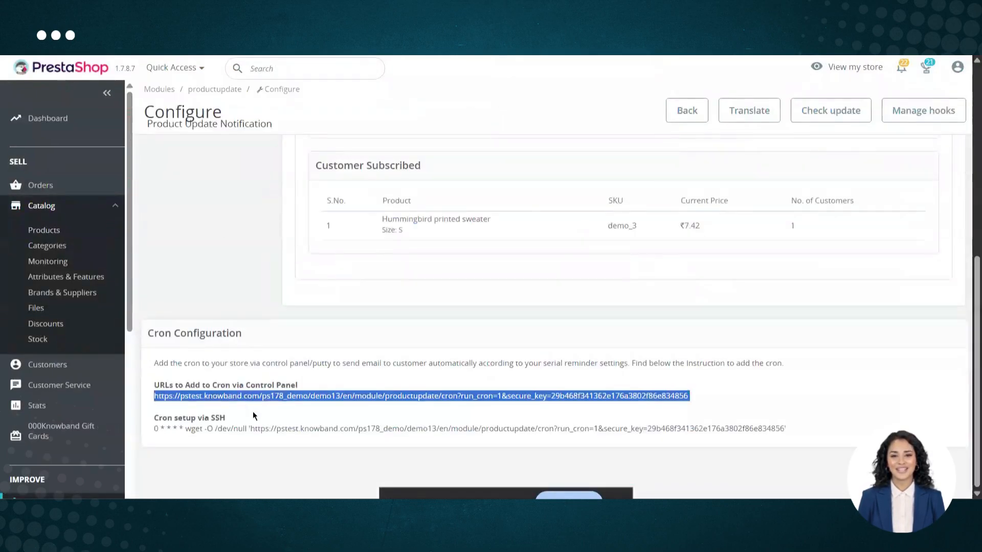
- Run the module's control panel cron URL again and check the Product Update Notification englosh email for the framed poster in Gmail
{"action": "right_click", "coordinate": [259, 397]}
{"action": "left_click", "coordinate": [307, 299]}
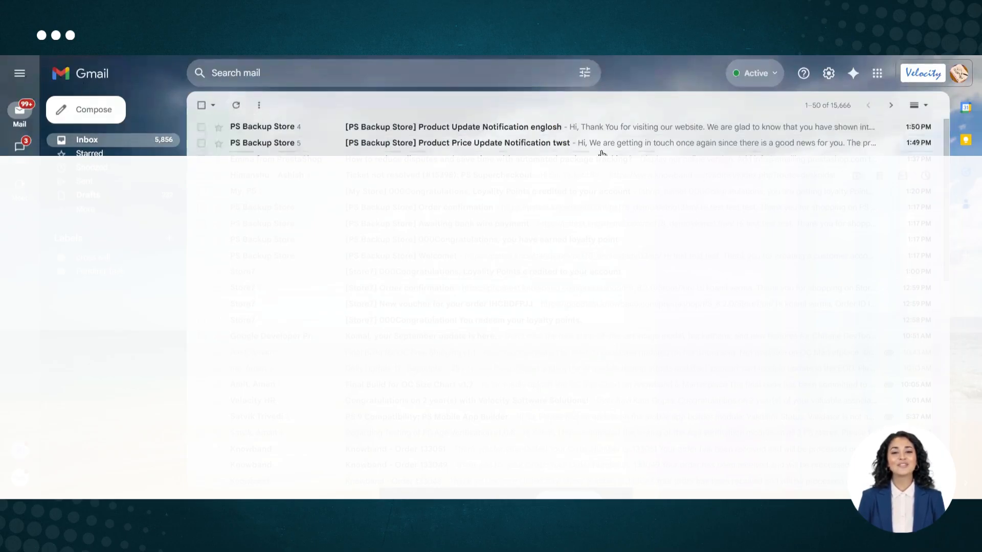
{"action": "left_click", "coordinate": [546, 143]}
{"action": "scroll", "coordinate": [504, 306], "scroll_direction": "down", "scroll_amount": 10}
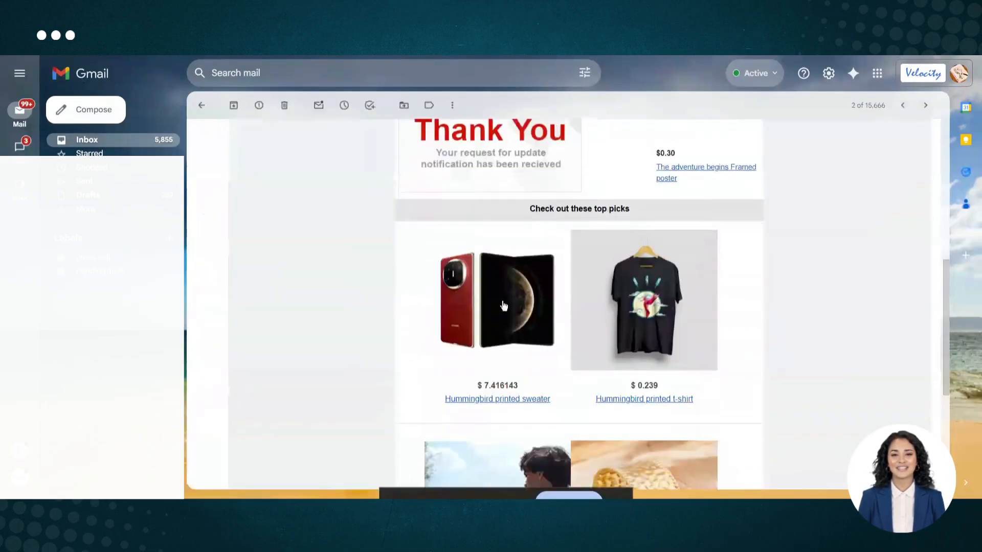
{"action": "scroll", "coordinate": [503, 306], "scroll_direction": "down", "scroll_amount": 5}
{"action": "scroll", "coordinate": [504, 306], "scroll_direction": "up", "scroll_amount": 15}
{"action": "left_click_drag", "start_coordinate": [620, 368], "coordinate": [679, 418]}
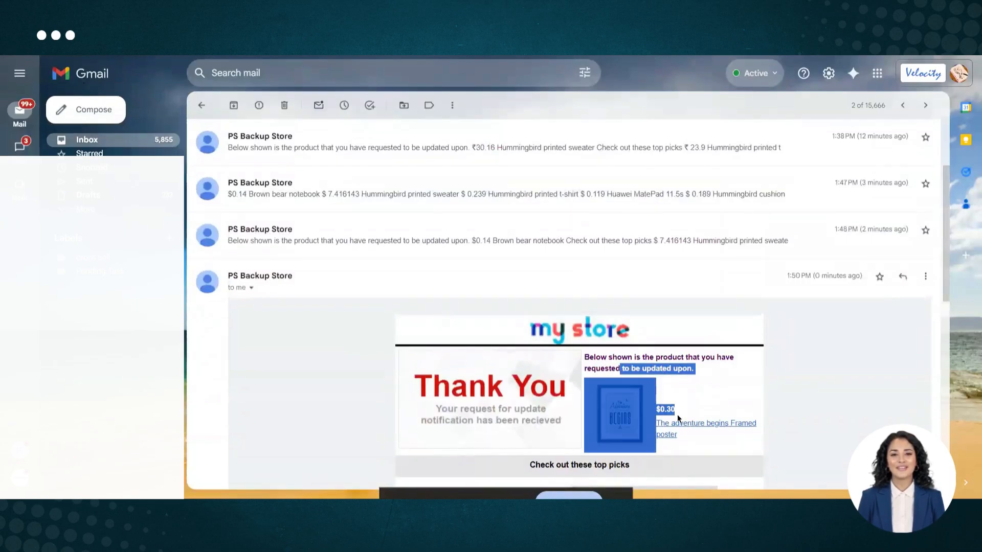
- Return to the inbox and open the Product Price Update Notification twst email to check its content
{"action": "left_click", "coordinate": [205, 106]}
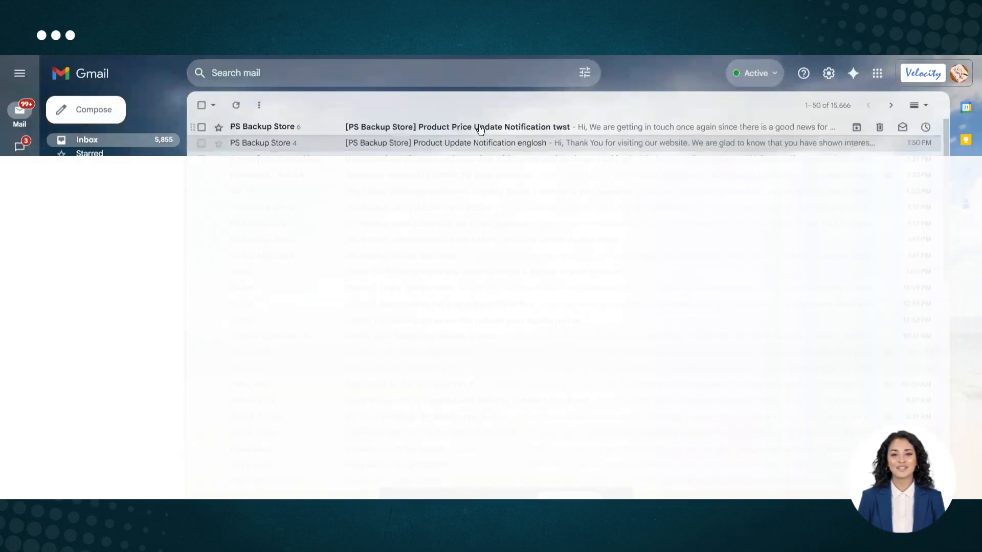
{"action": "left_click", "coordinate": [481, 128]}
{"action": "scroll", "coordinate": [577, 313], "scroll_direction": "down", "scroll_amount": 5}
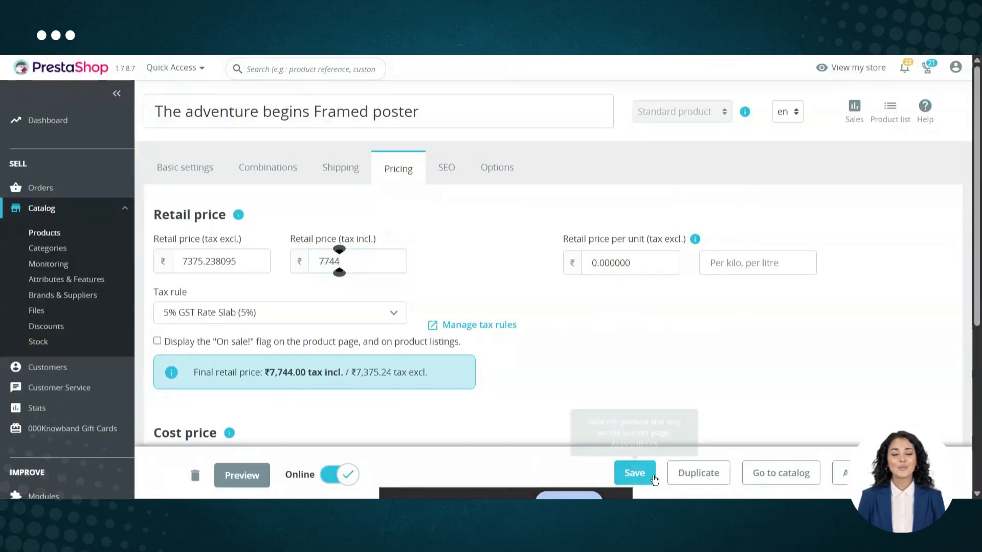
- Save The adventure begins Framed poster with a tax-included retail price of 7744, and dismiss the alert on its storefront page
{"action": "left_click", "coordinate": [651, 476]}
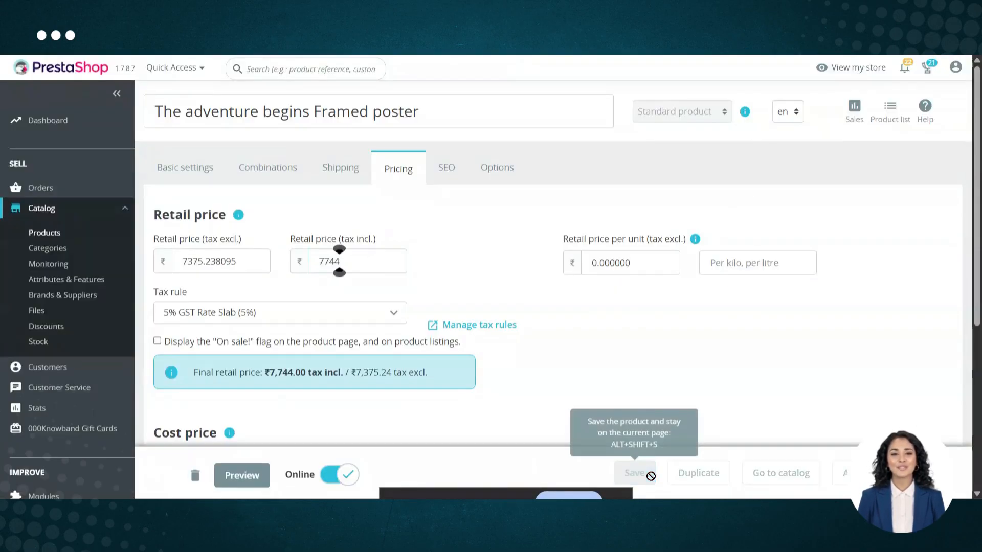
{"action": "key", "text": "alt+Tab"}
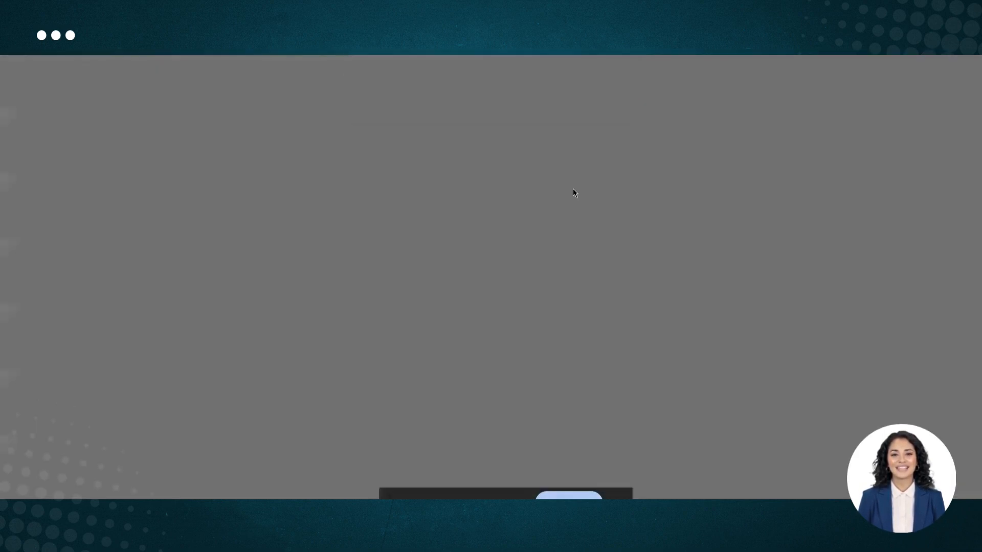
{"action": "left_click", "coordinate": [618, 103]}
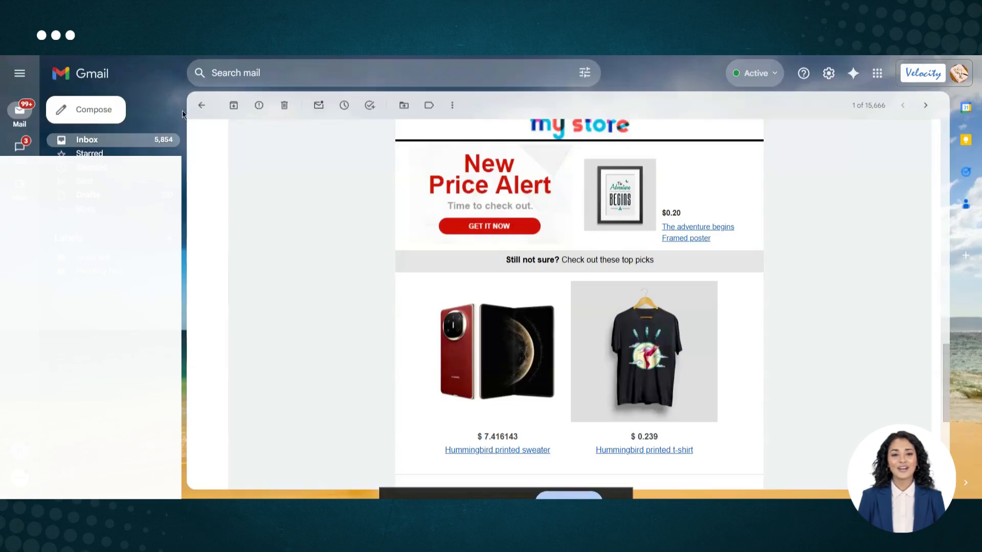
- Return to the Gmail inbox, open the newest Product Price Update Notification twst email and examine its price, recommended products and unsubscribe link
{"action": "left_click", "coordinate": [204, 106]}
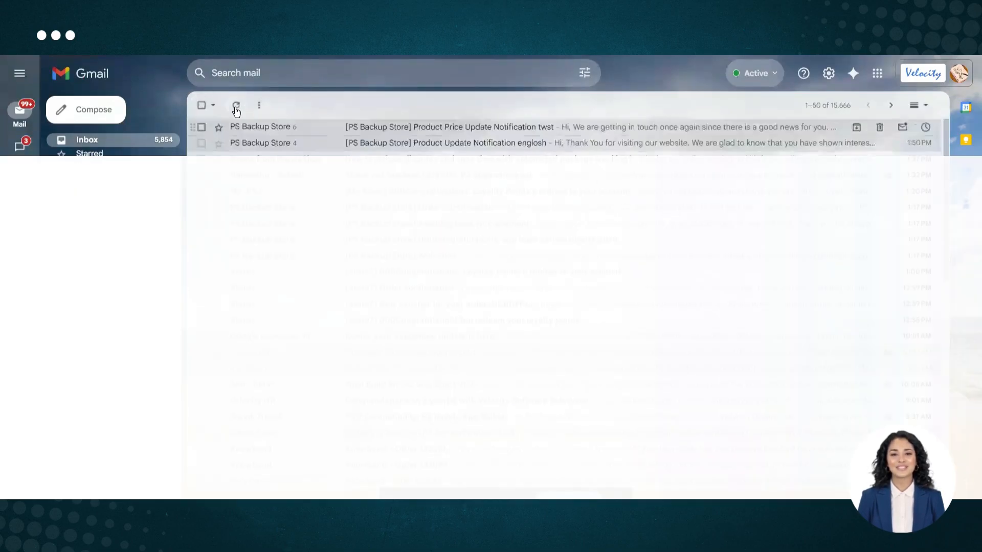
{"action": "left_click", "coordinate": [556, 127]}
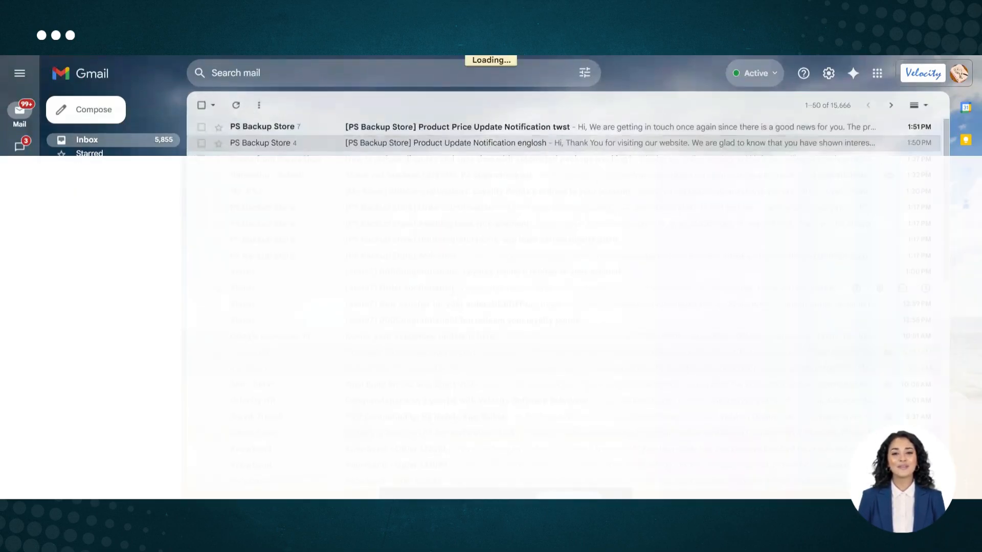
{"action": "scroll", "coordinate": [454, 295], "scroll_direction": "down", "scroll_amount": 8}
{"action": "scroll", "coordinate": [766, 322], "scroll_direction": "up", "scroll_amount": 8}
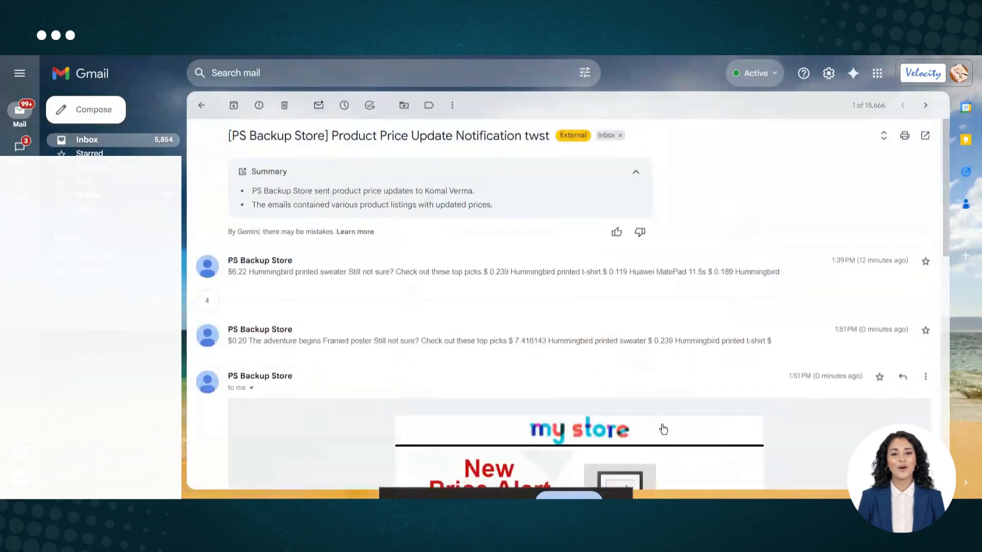
{"action": "scroll", "coordinate": [661, 412], "scroll_direction": "down", "scroll_amount": 2}
{"action": "scroll", "coordinate": [858, 378], "scroll_direction": "down", "scroll_amount": 10}
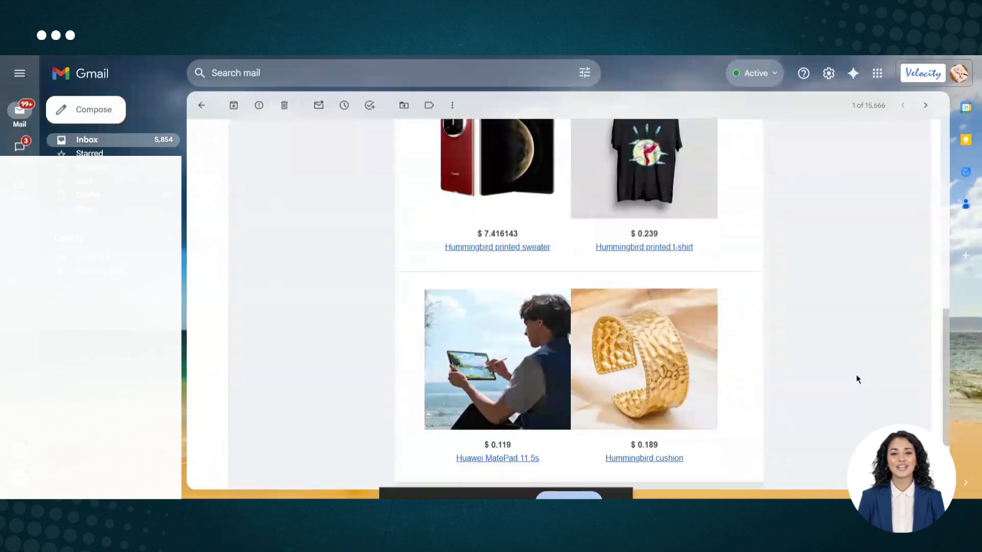
{"action": "scroll", "coordinate": [857, 377], "scroll_direction": "up", "scroll_amount": 10}
{"action": "scroll", "coordinate": [857, 377], "scroll_direction": "down", "scroll_amount": 5}
{"action": "scroll", "coordinate": [857, 378], "scroll_direction": "down", "scroll_amount": 5}
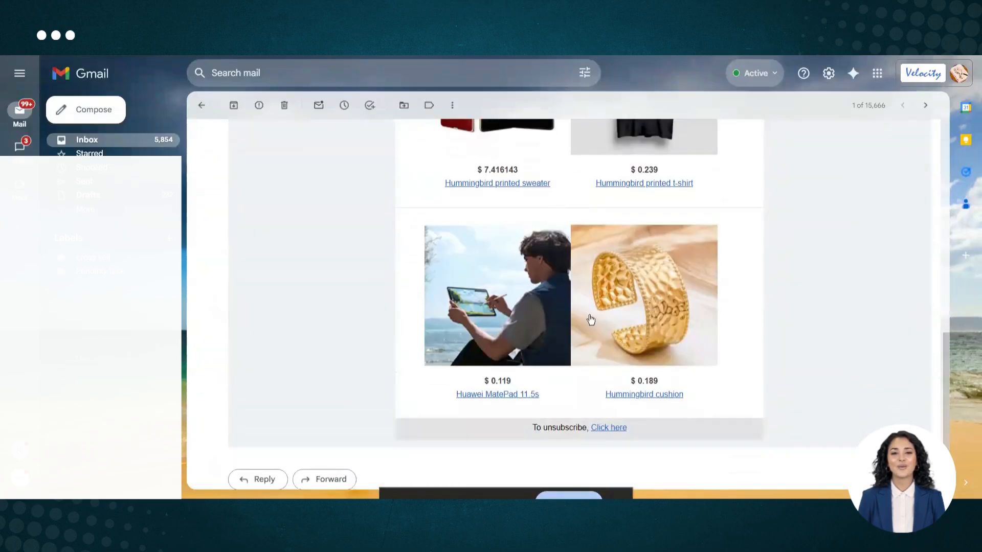
{"action": "scroll", "coordinate": [616, 376], "scroll_direction": "up", "scroll_amount": 10}
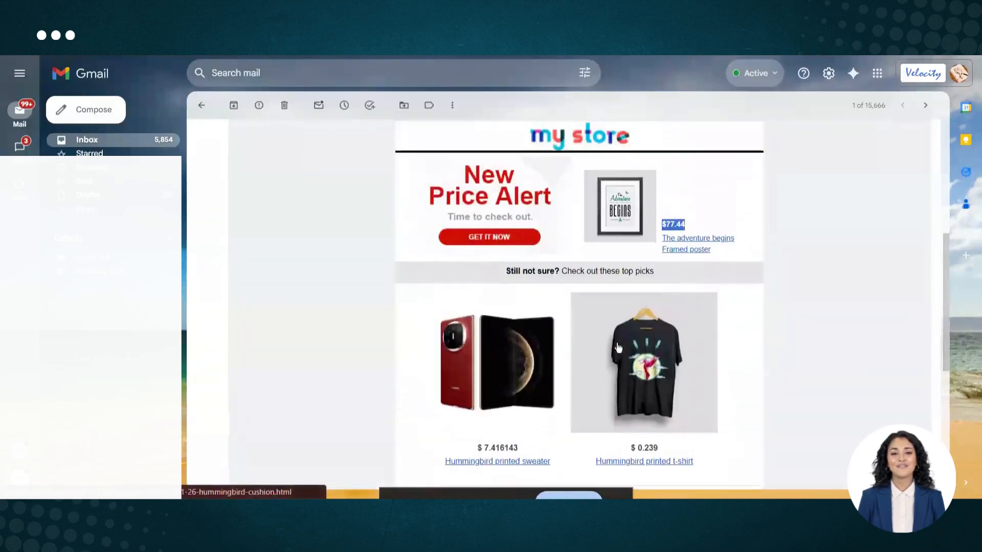
{"action": "scroll", "coordinate": [603, 373], "scroll_direction": "down", "scroll_amount": 10}
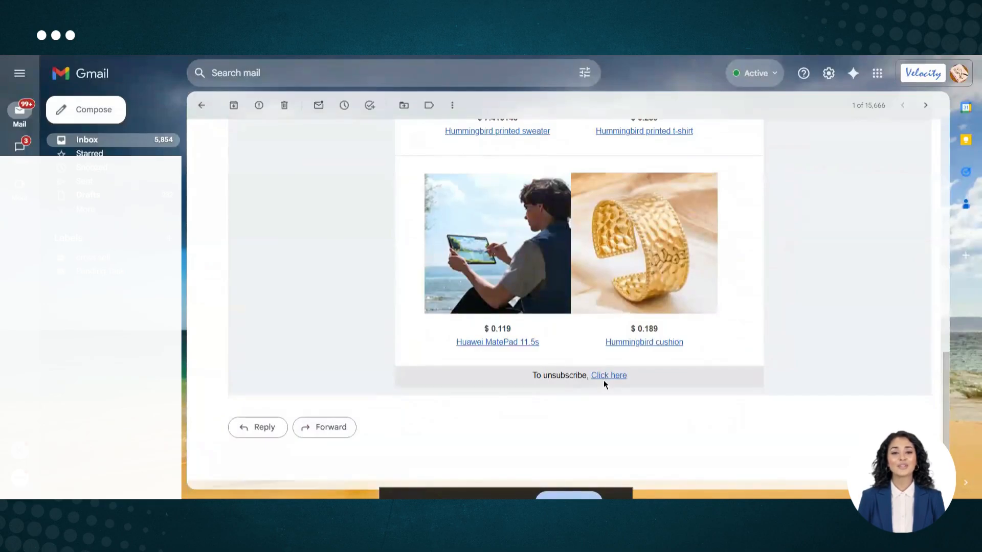
{"action": "scroll", "coordinate": [730, 348], "scroll_direction": "up", "scroll_amount": 1}
{"action": "scroll", "coordinate": [730, 348], "scroll_direction": "up", "scroll_amount": 10}
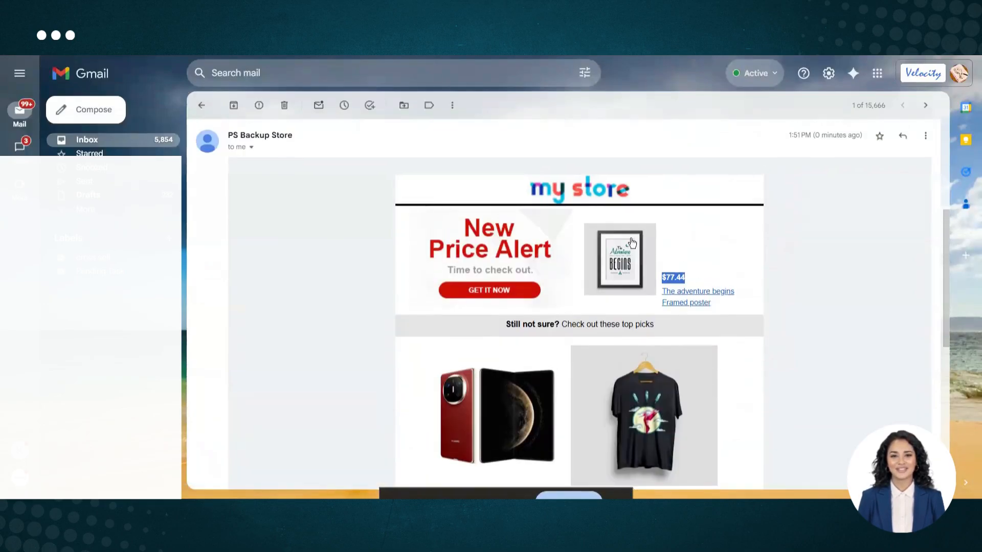
{"action": "scroll", "coordinate": [491, 294], "scroll_direction": "down", "scroll_amount": 5}
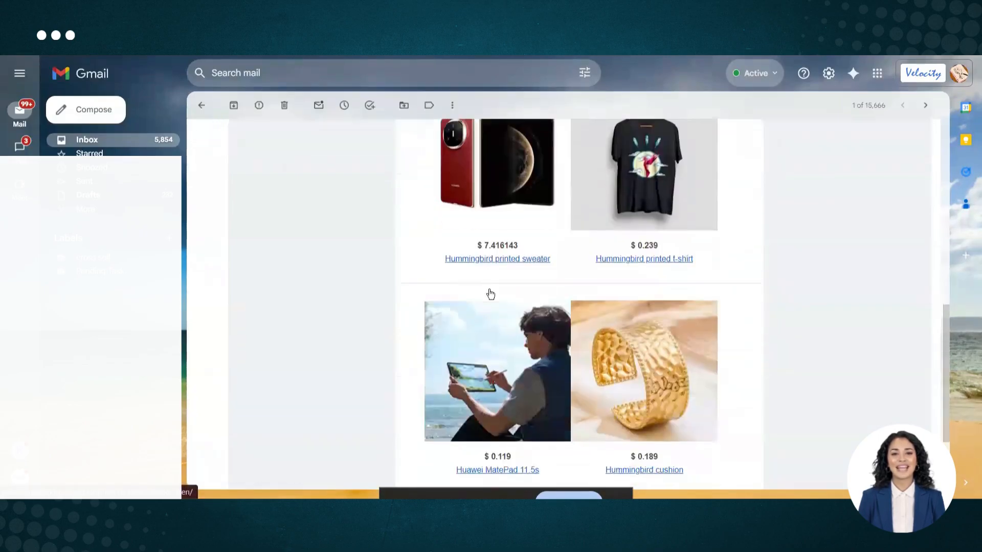
{"action": "scroll", "coordinate": [599, 373], "scroll_direction": "down", "scroll_amount": 3}
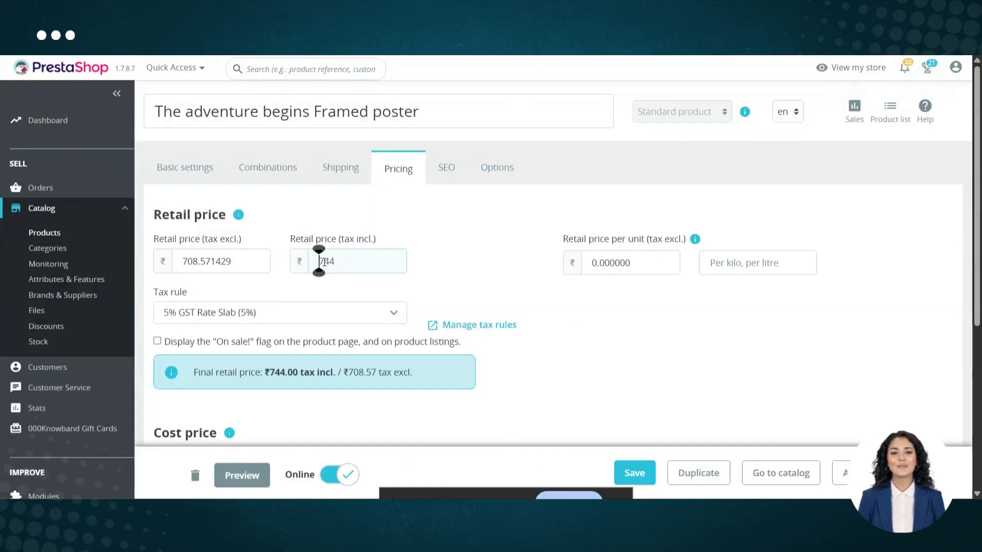
- Save the framed poster with a tax-included retail price of 744, check its storefront price and return to the Gmail inbox
{"action": "left_click", "coordinate": [637, 471]}
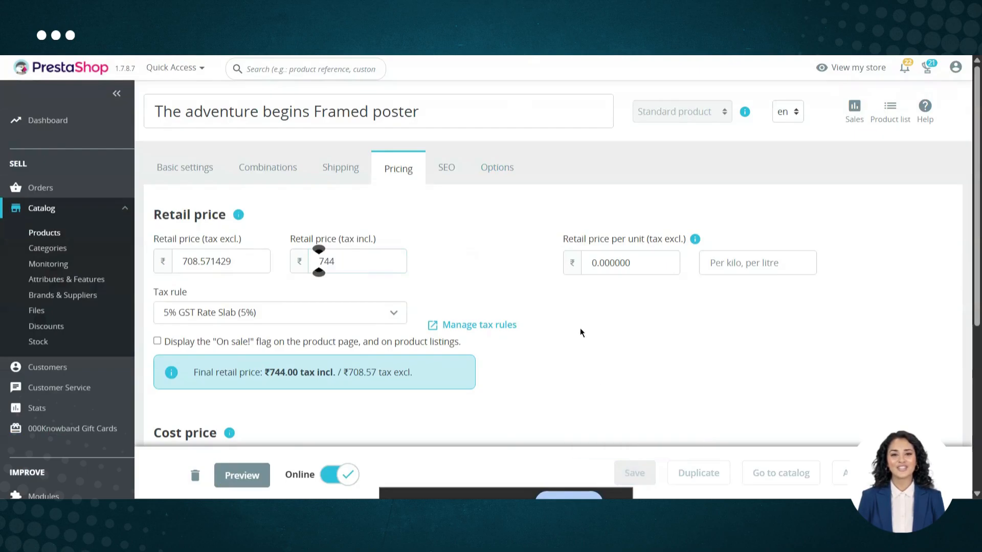
{"action": "key", "text": "alt+Tab"}
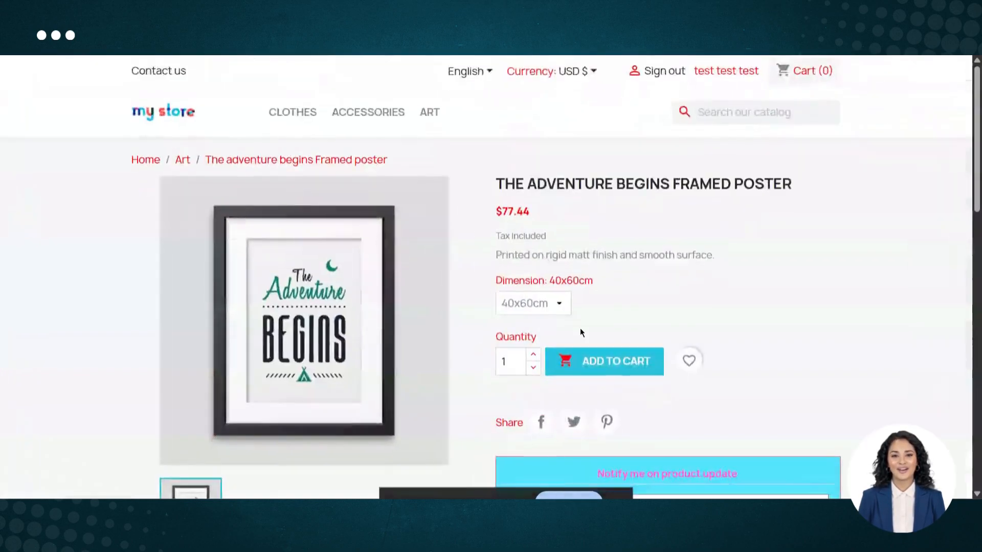
{"action": "left_click_drag", "start_coordinate": [527, 217], "coordinate": [654, 173]}
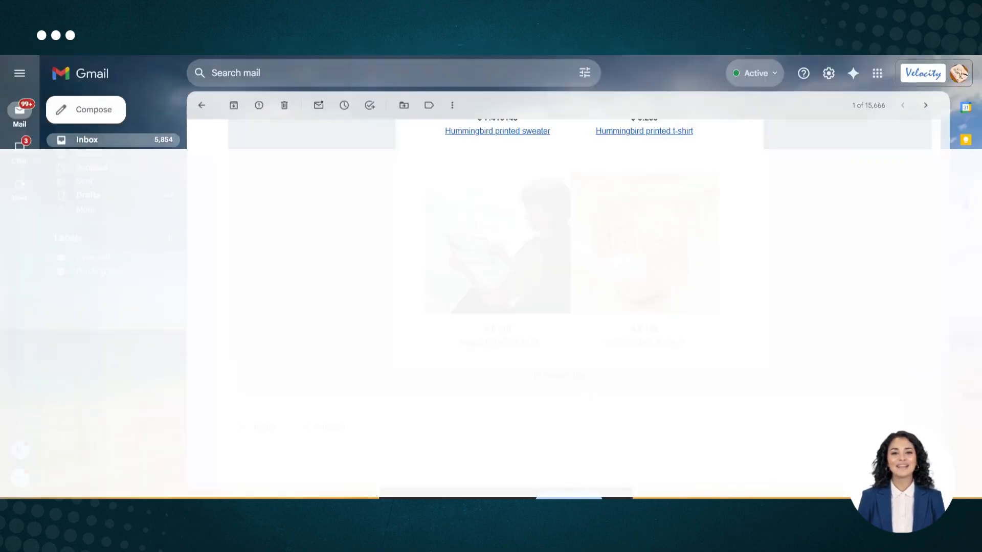
{"action": "left_click", "coordinate": [201, 105]}
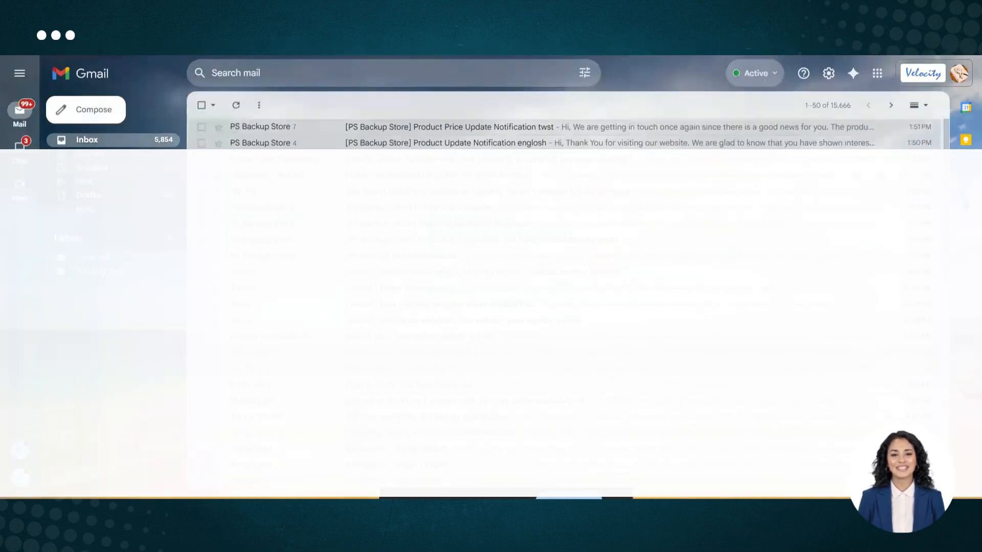